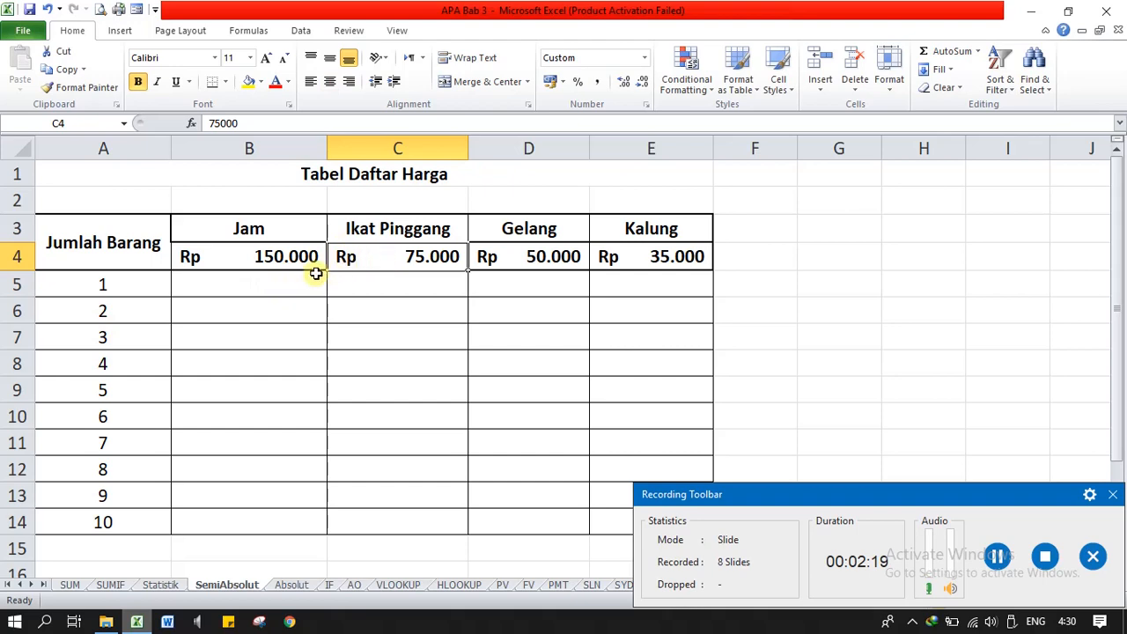
Step: Enter the formula =A5*B4 in cell B5 to multiply the item quantity by the Jam price
{"action": "double_click", "coordinate": [286, 281]}
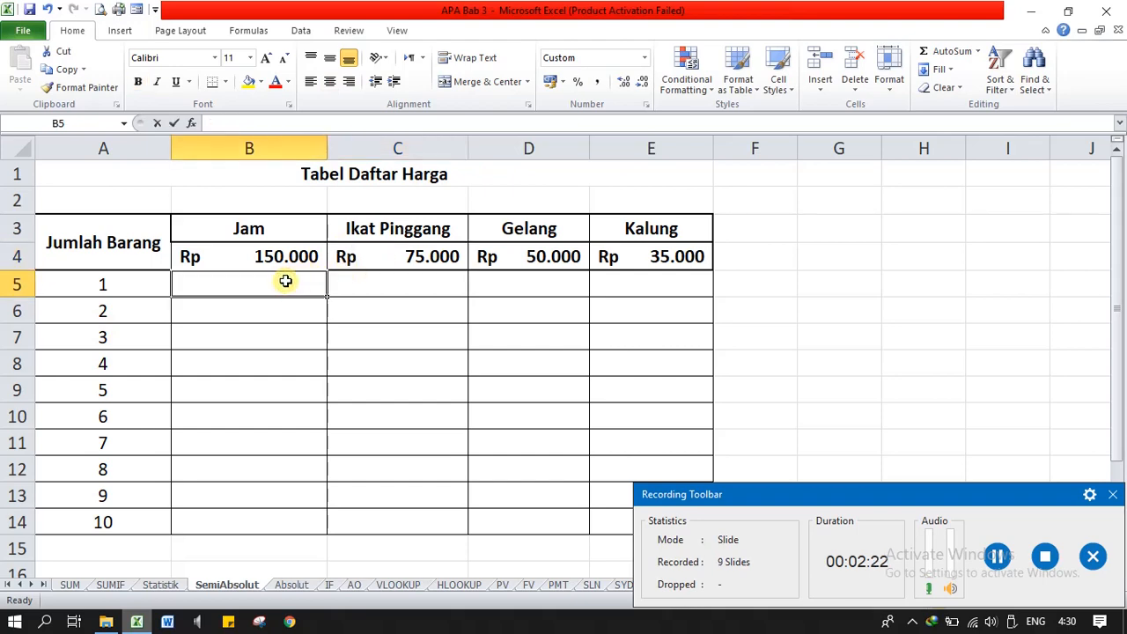
{"action": "type", "text": "=A5"}
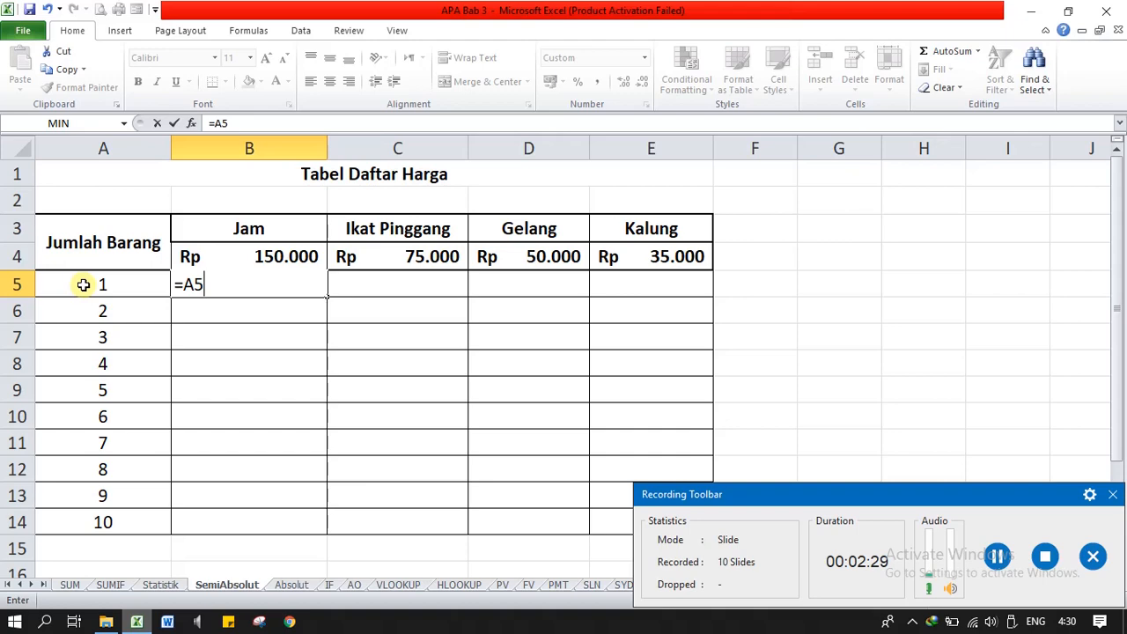
{"action": "type", "text": "*"}
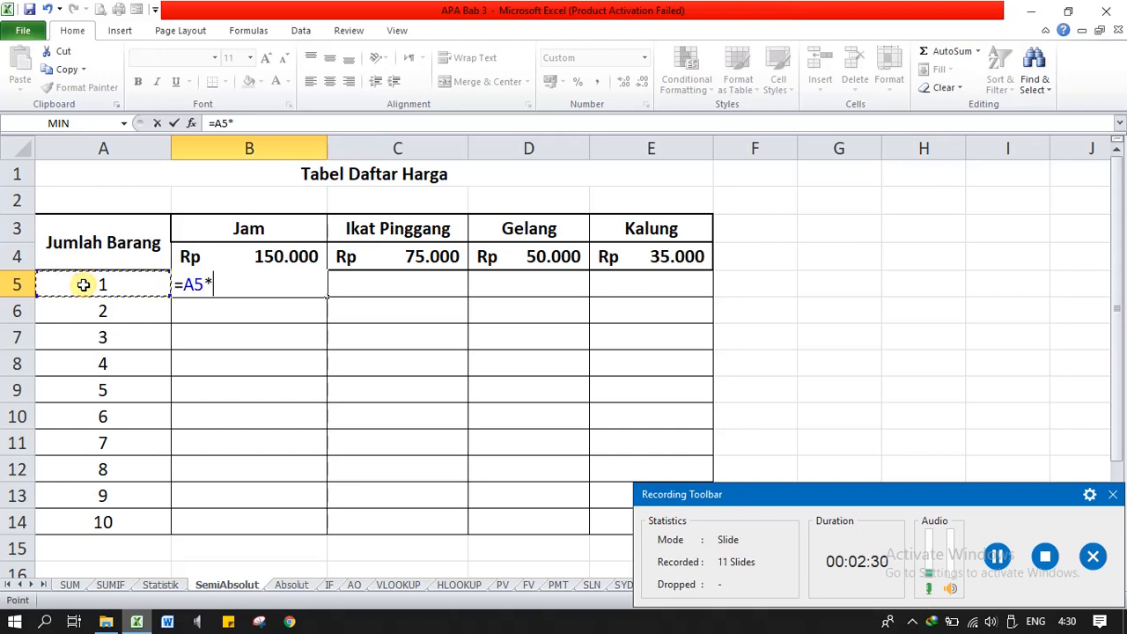
{"action": "key", "text": "Up"}
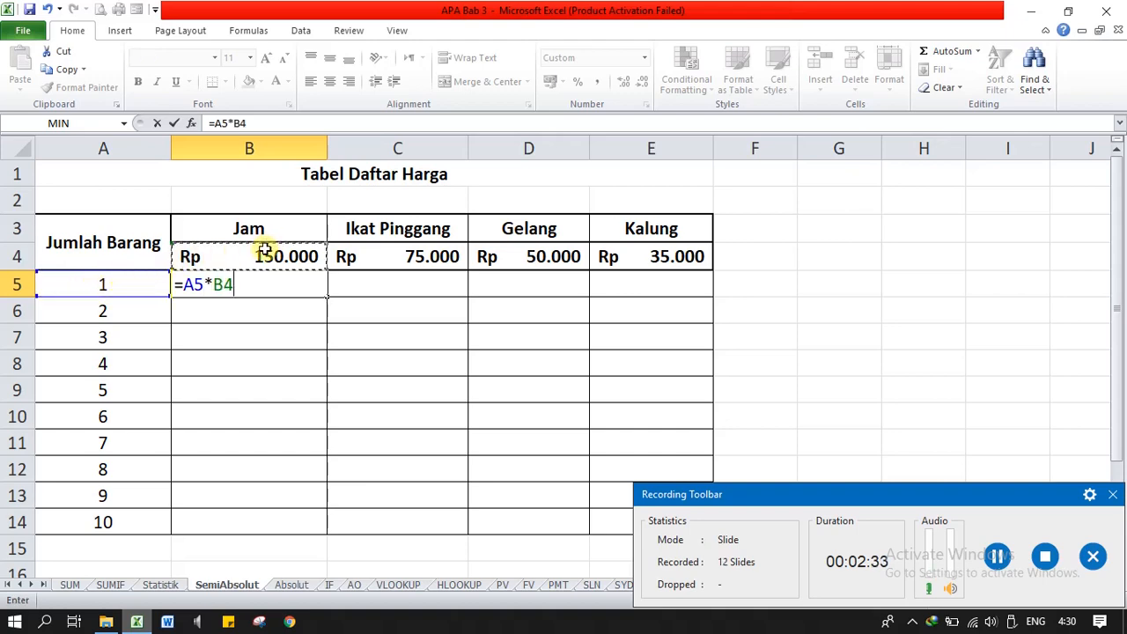
{"action": "key", "text": "Return"}
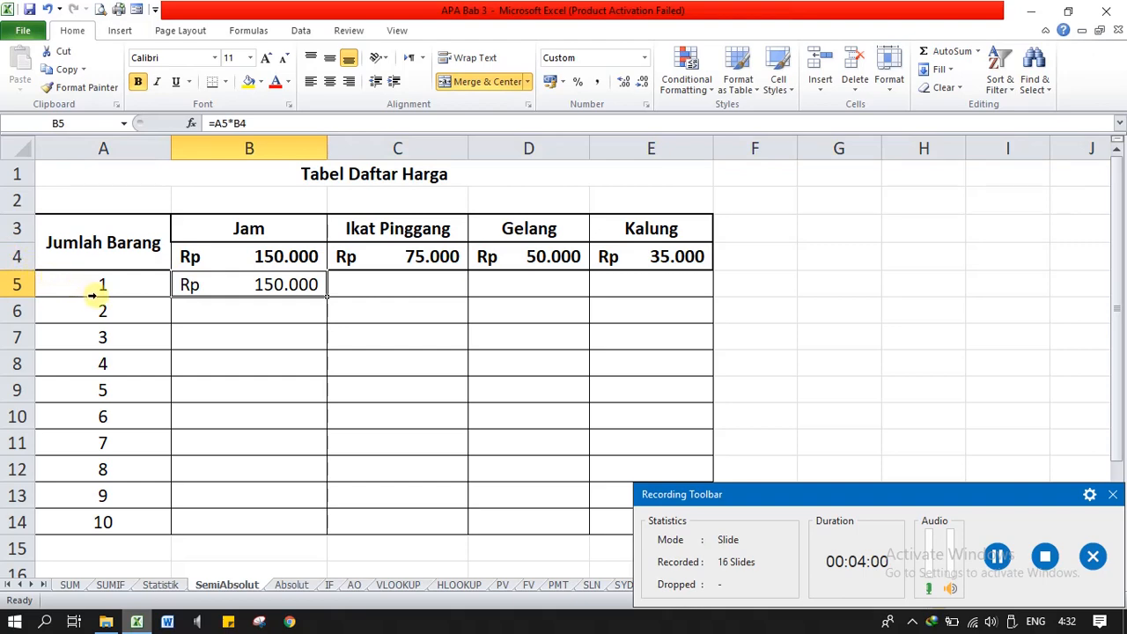
Step: Edit the formula in B5 so the quantity reference has its column locked as $A5
{"action": "left_click", "coordinate": [246, 286]}
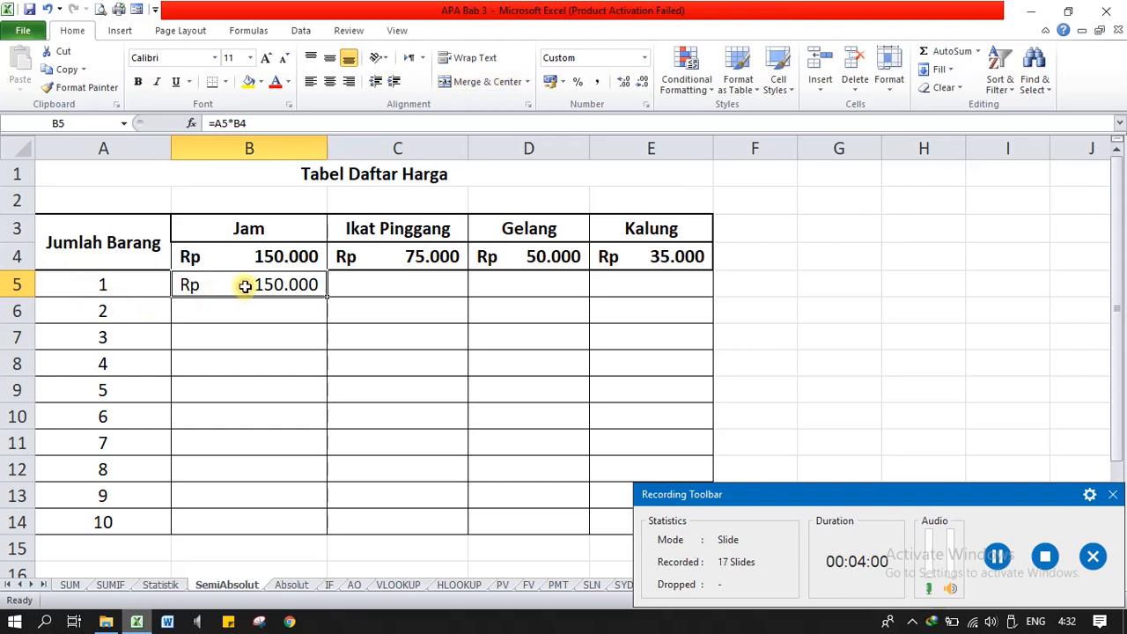
{"action": "double_click", "coordinate": [245, 286]}
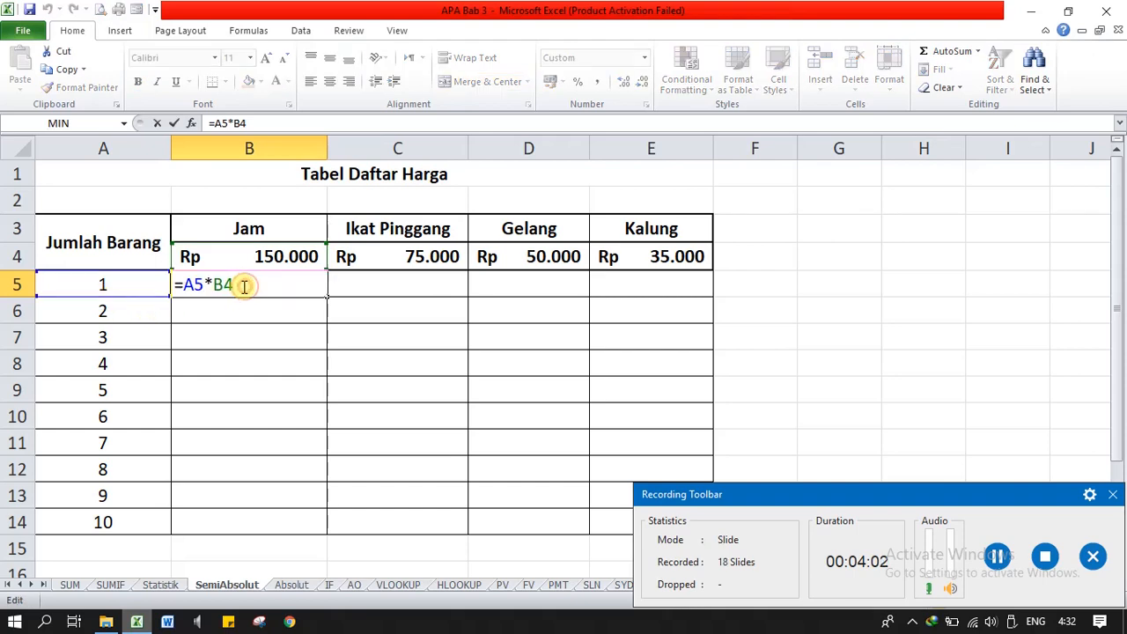
{"action": "double_click", "coordinate": [195, 284]}
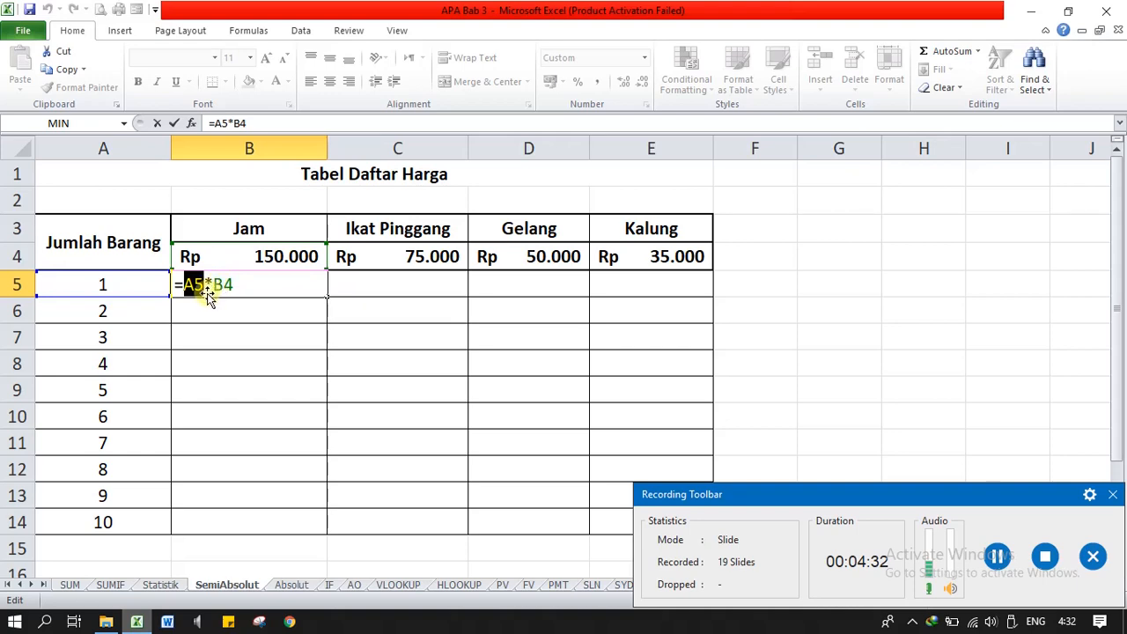
{"action": "key", "text": "F4"}
{"action": "key", "text": "F4"}
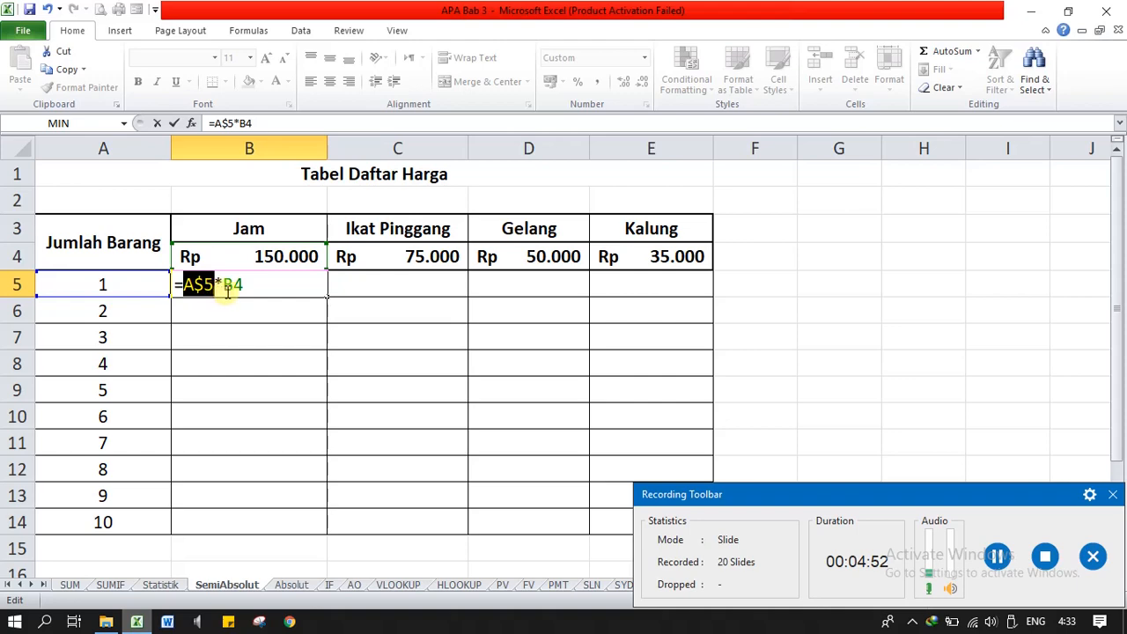
{"action": "key", "text": "F4"}
{"action": "left_click", "coordinate": [229, 292]}
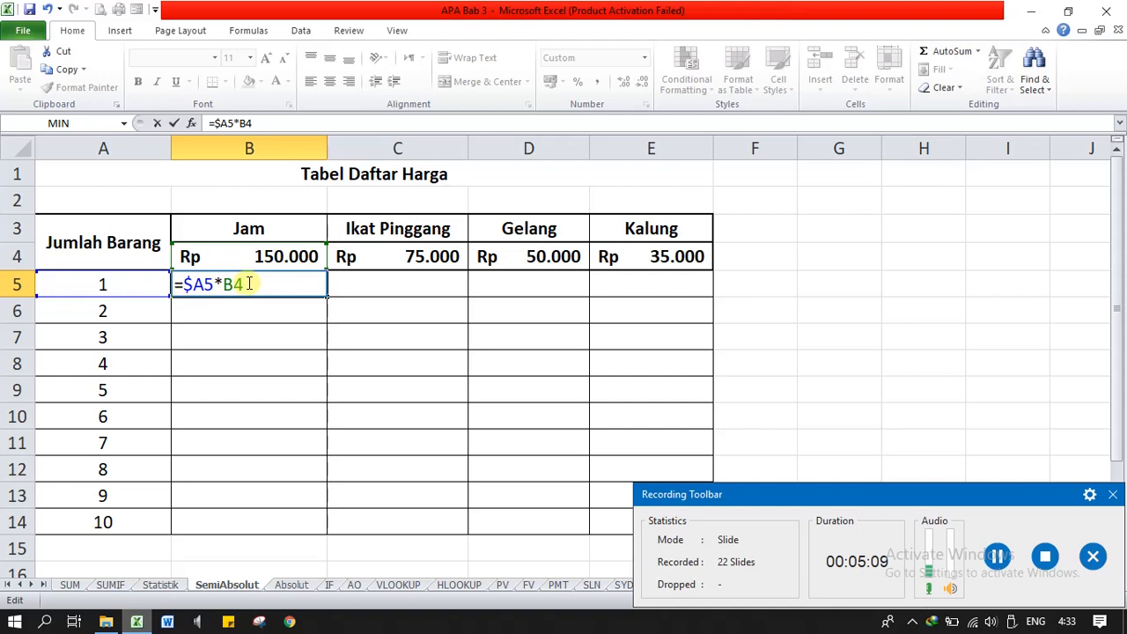
Step: Lock the row of the price reference in B5 as B$4 and commit the formula =$A5*B$4
{"action": "left_click_drag", "start_coordinate": [249, 283], "coordinate": [226, 283]}
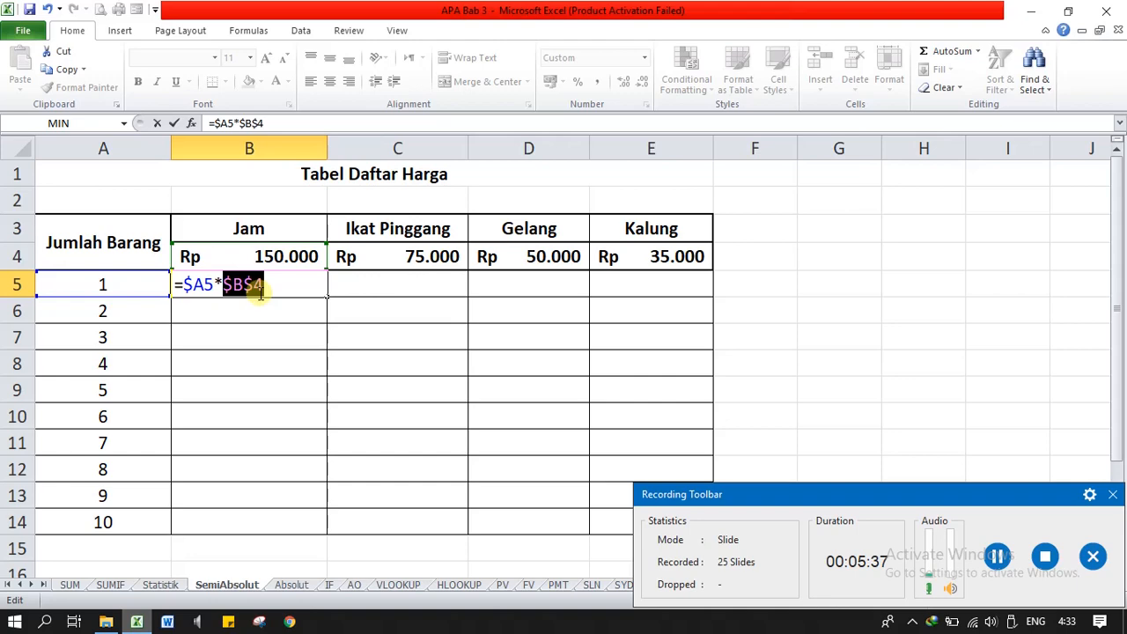
{"action": "key", "text": "F4"}
{"action": "key", "text": "Return"}
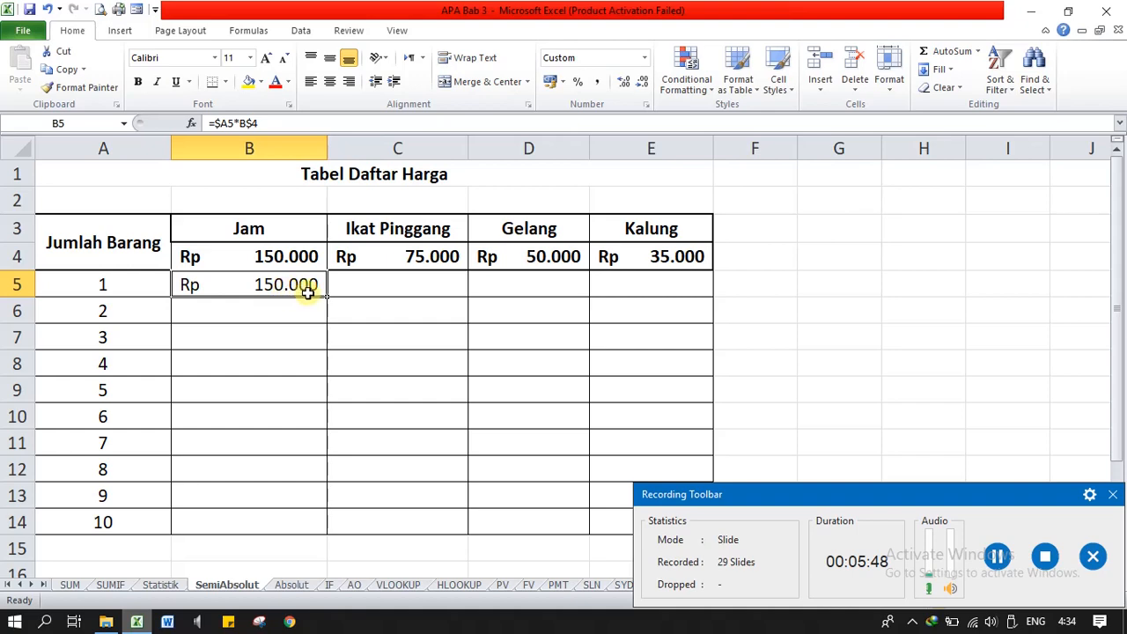
Step: Fill the B5 formula down to row 14 and across to the Kalung column, covering B5:E14
{"action": "left_click_drag", "start_coordinate": [327, 296], "coordinate": [325, 531]}
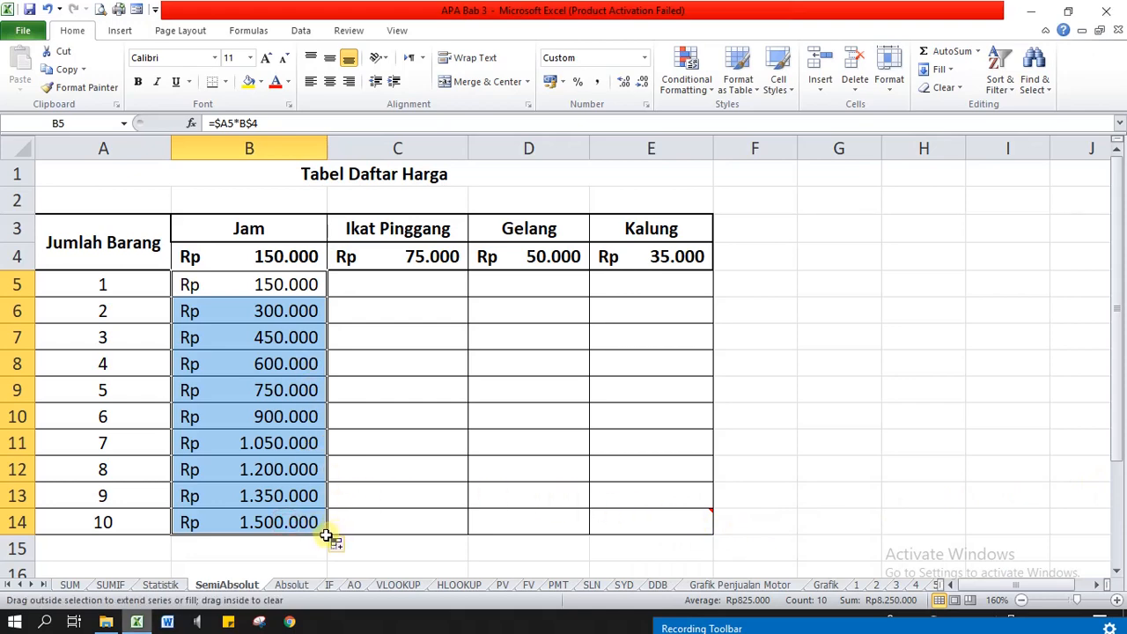
{"action": "left_click_drag", "start_coordinate": [327, 535], "coordinate": [679, 523]}
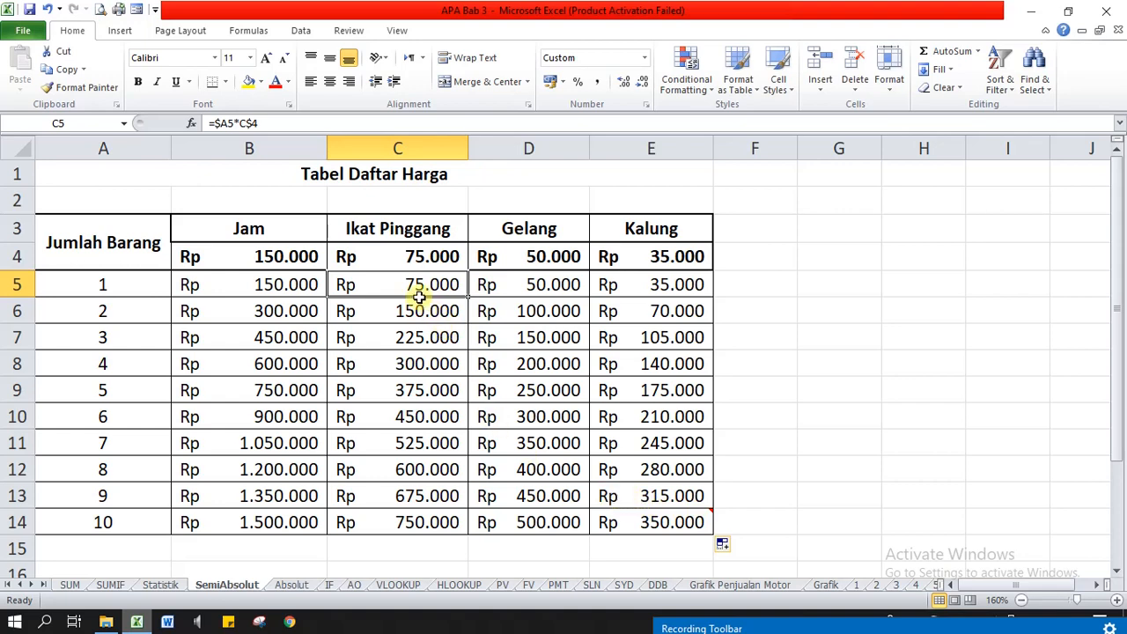
Step: Examine how the references in the filled formulas change down the Jam column, checking cells B5, B6 and B10
{"action": "left_click", "coordinate": [279, 275]}
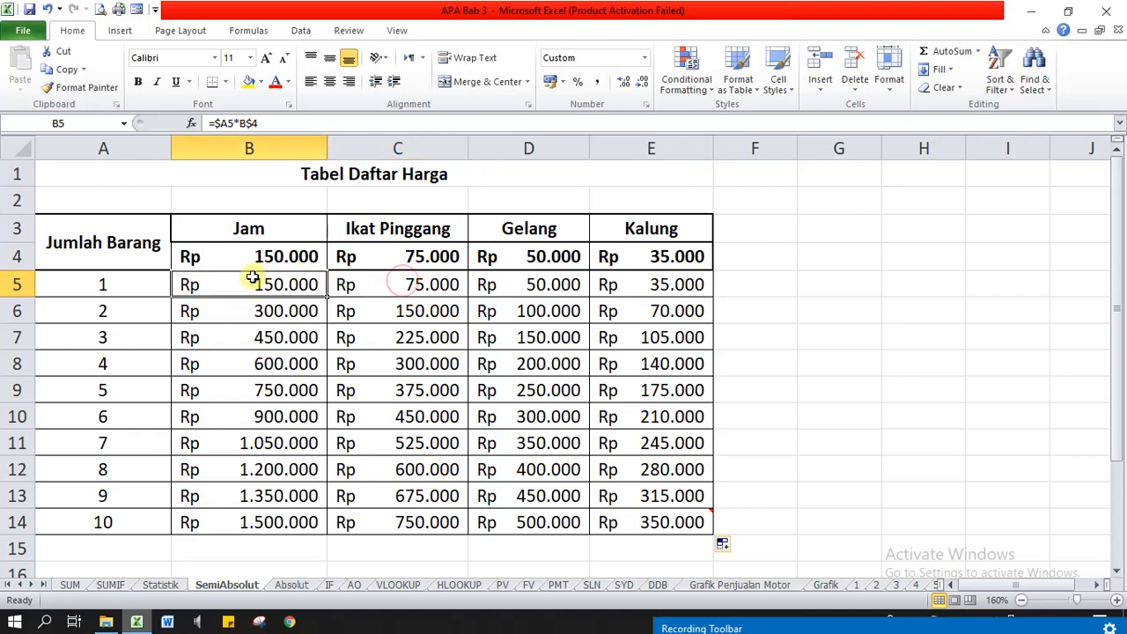
{"action": "key", "text": "Down"}
{"action": "key", "text": "Down"}
{"action": "key", "text": "Down"}
{"action": "key", "text": "Down"}
{"action": "key", "text": "Down"}
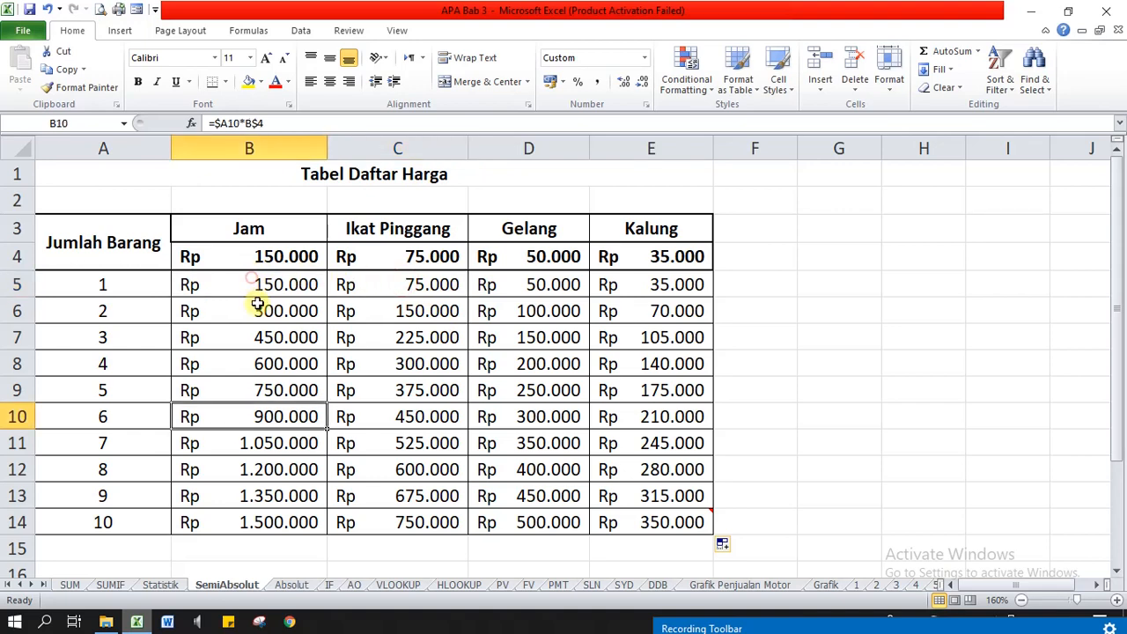
{"action": "double_click", "coordinate": [278, 416]}
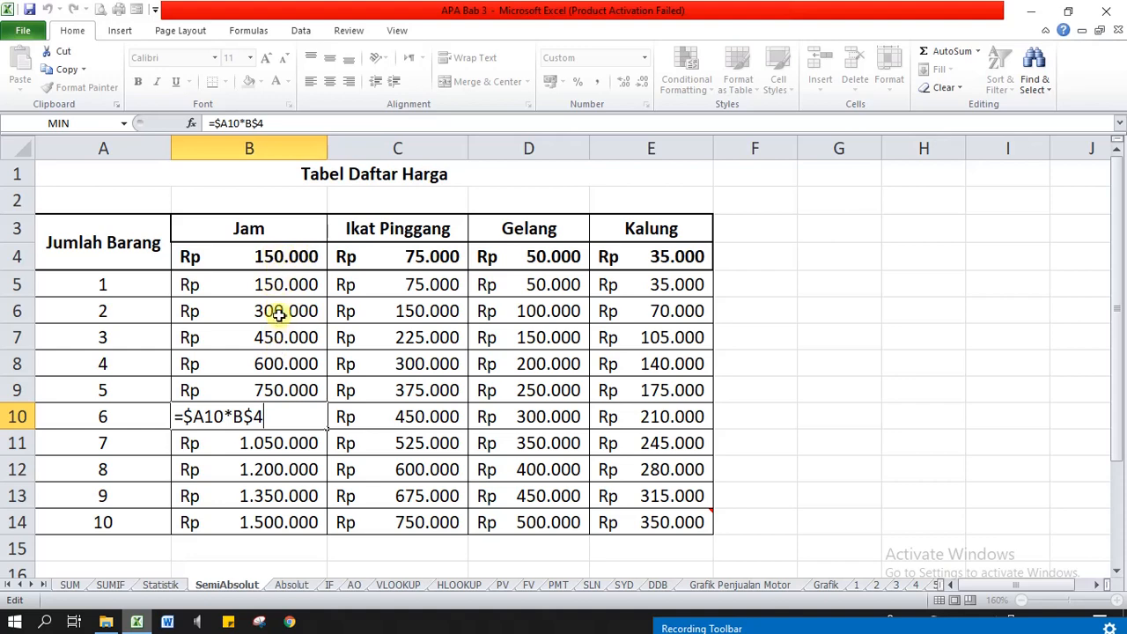
{"action": "left_click", "coordinate": [281, 285]}
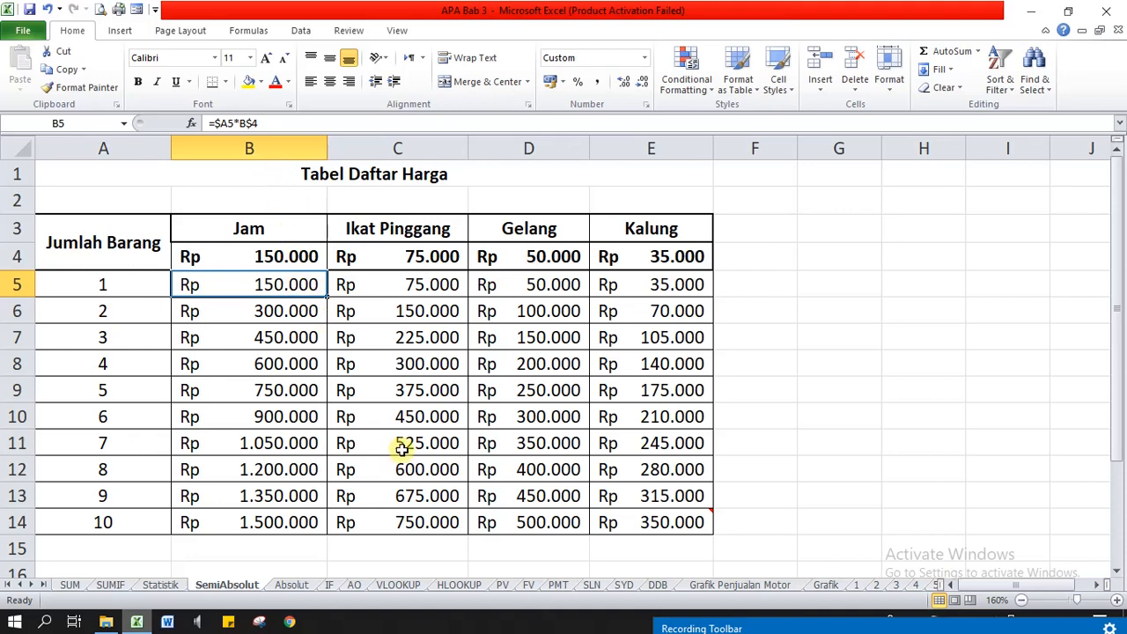
{"action": "double_click", "coordinate": [284, 284]}
{"action": "key", "text": "Return"}
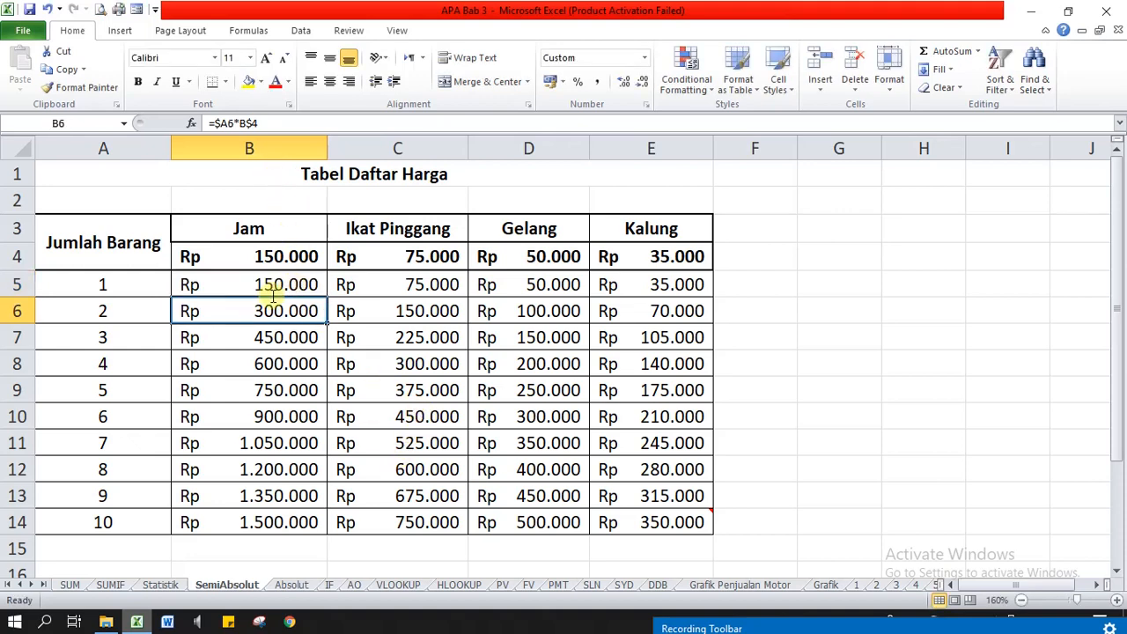
{"action": "double_click", "coordinate": [268, 310]}
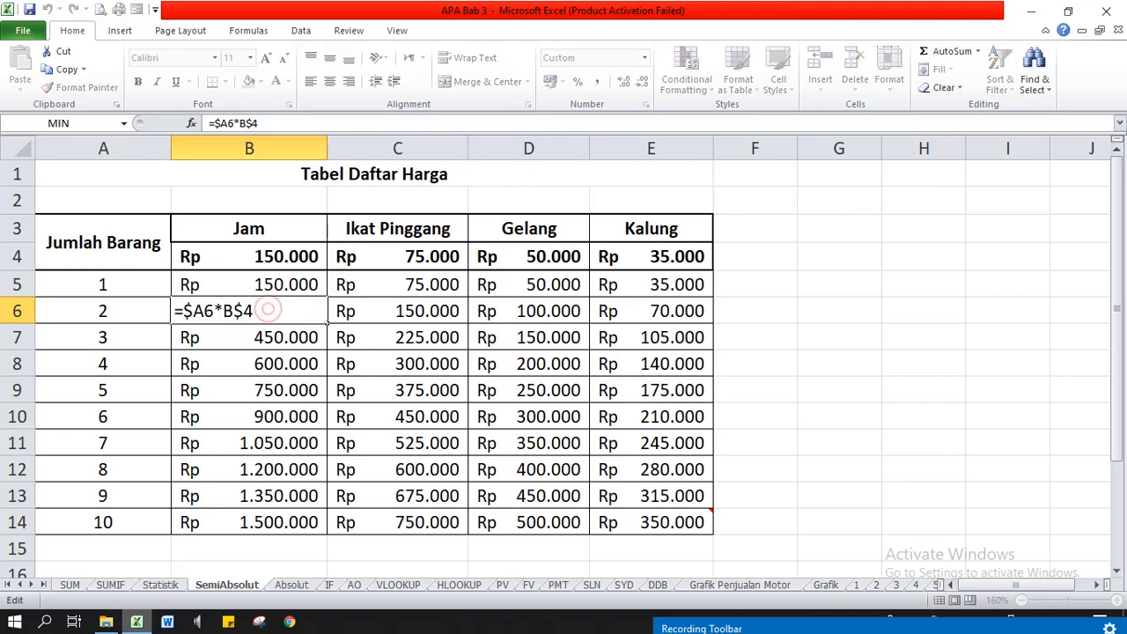
{"action": "key", "text": "Return"}
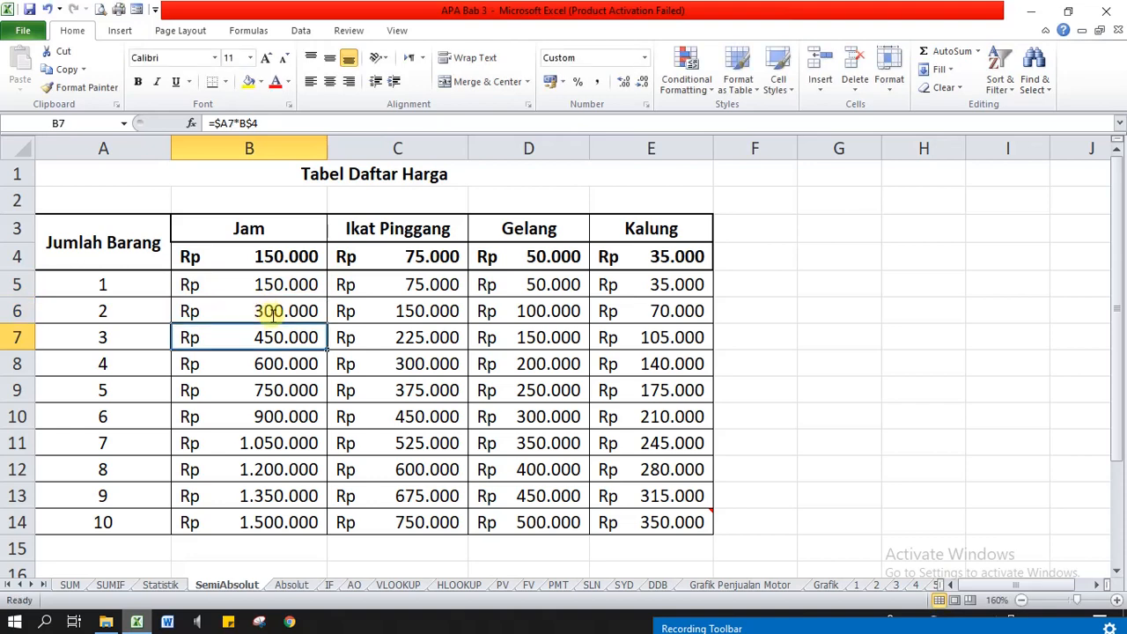
Step: Examine the formulas across row 7 from Jam to Kalung, then the one in E10, comparing their mixed references
{"action": "double_click", "coordinate": [287, 341]}
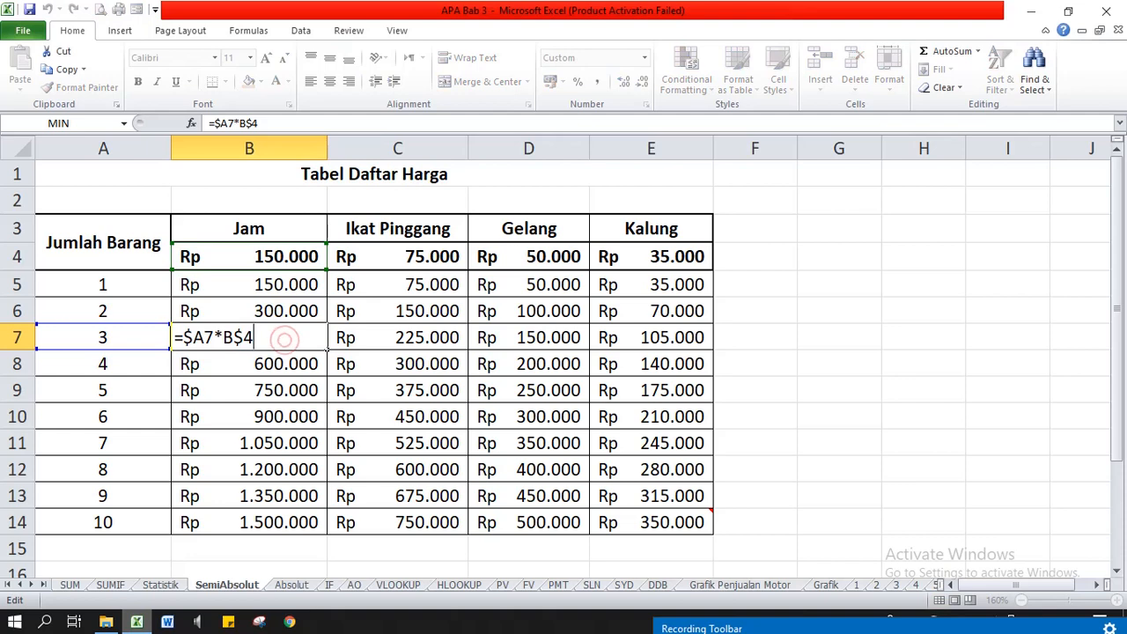
{"action": "key", "text": "Tab"}
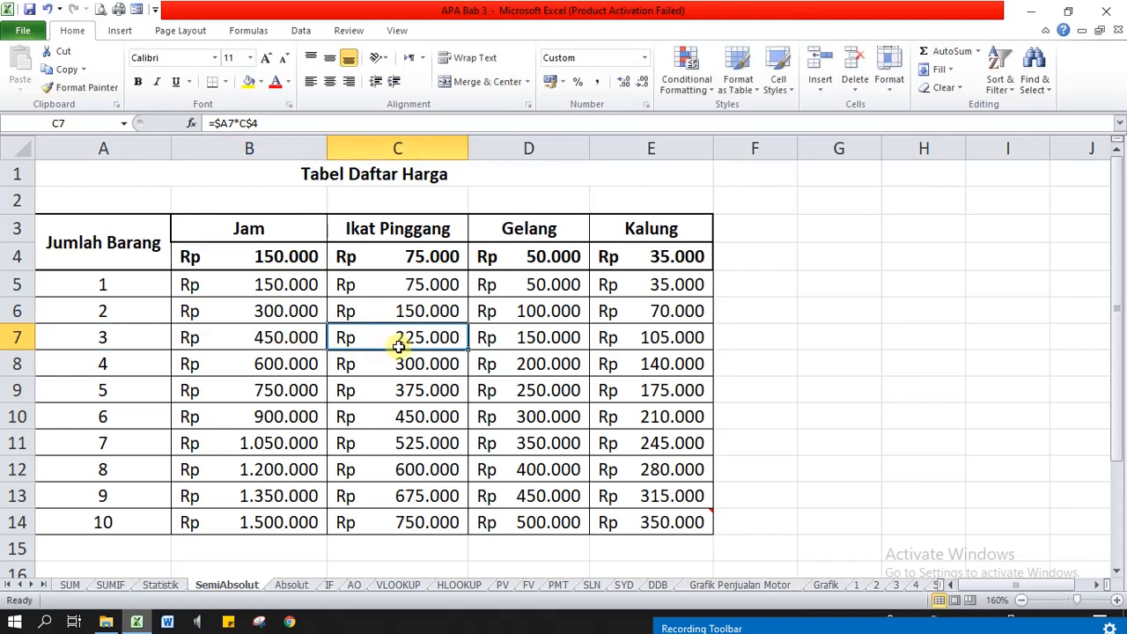
{"action": "double_click", "coordinate": [425, 337]}
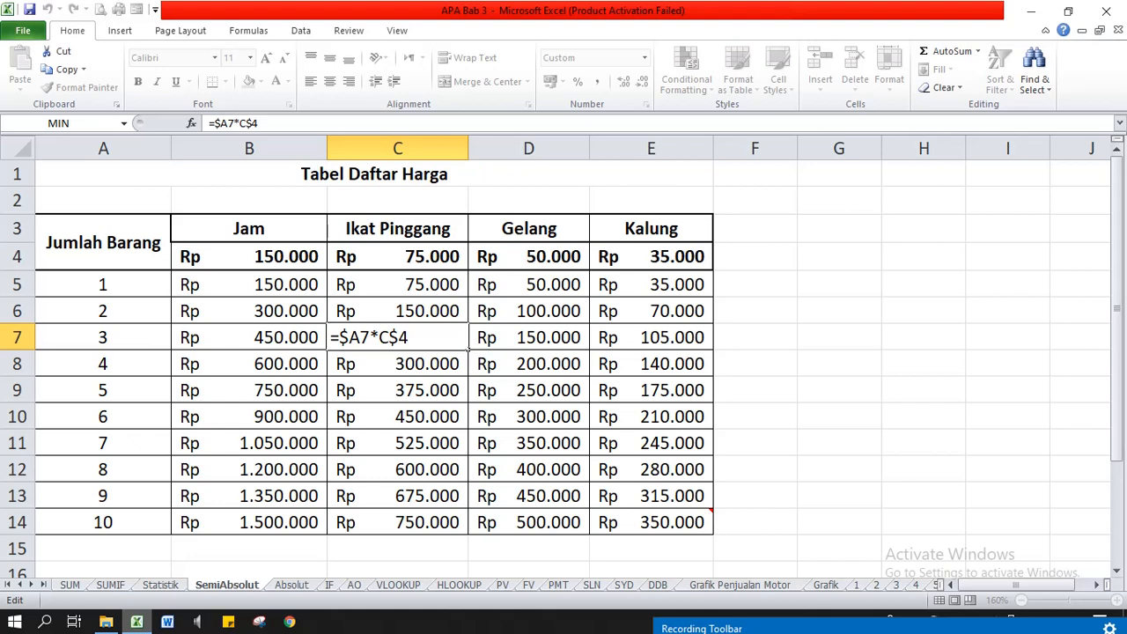
{"action": "key", "text": "Tab"}
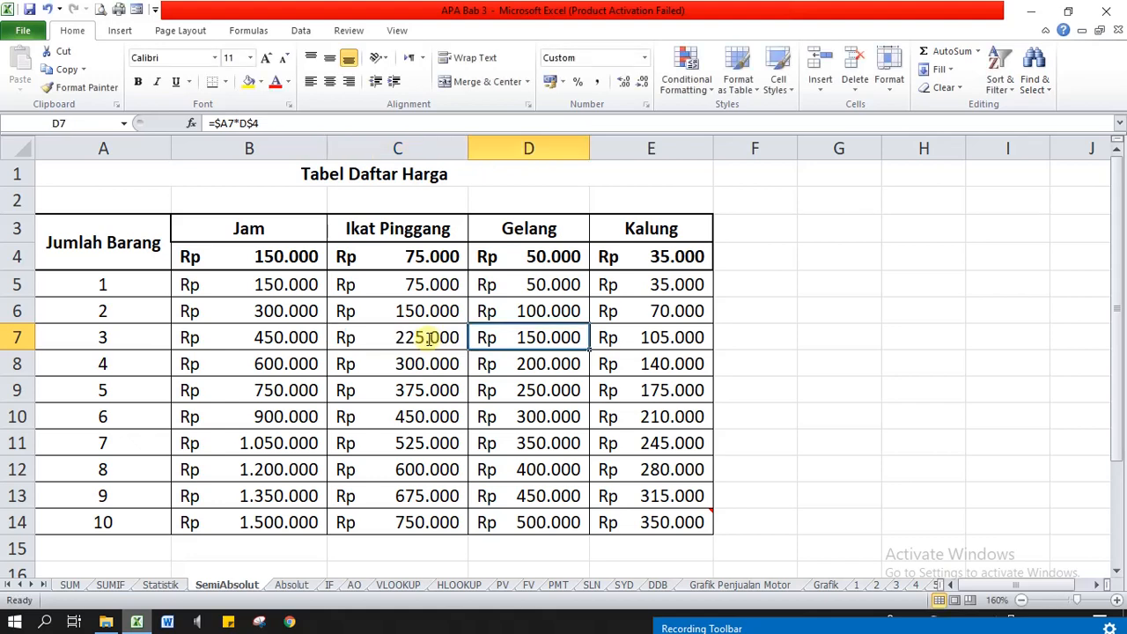
{"action": "double_click", "coordinate": [502, 336]}
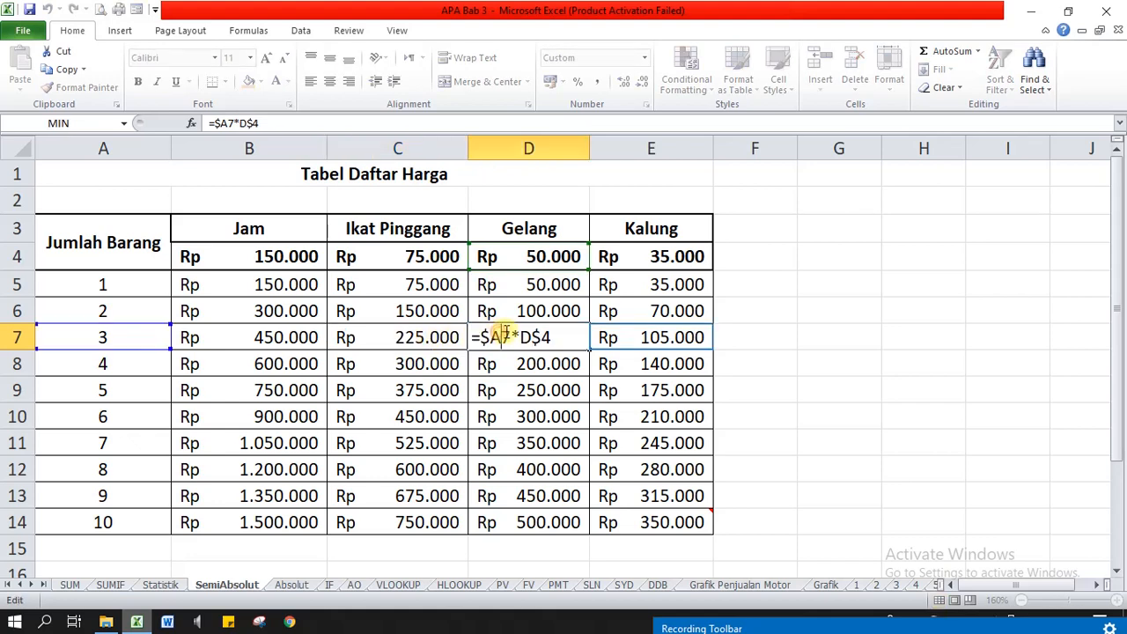
{"action": "key", "text": "Tab"}
{"action": "double_click", "coordinate": [662, 338]}
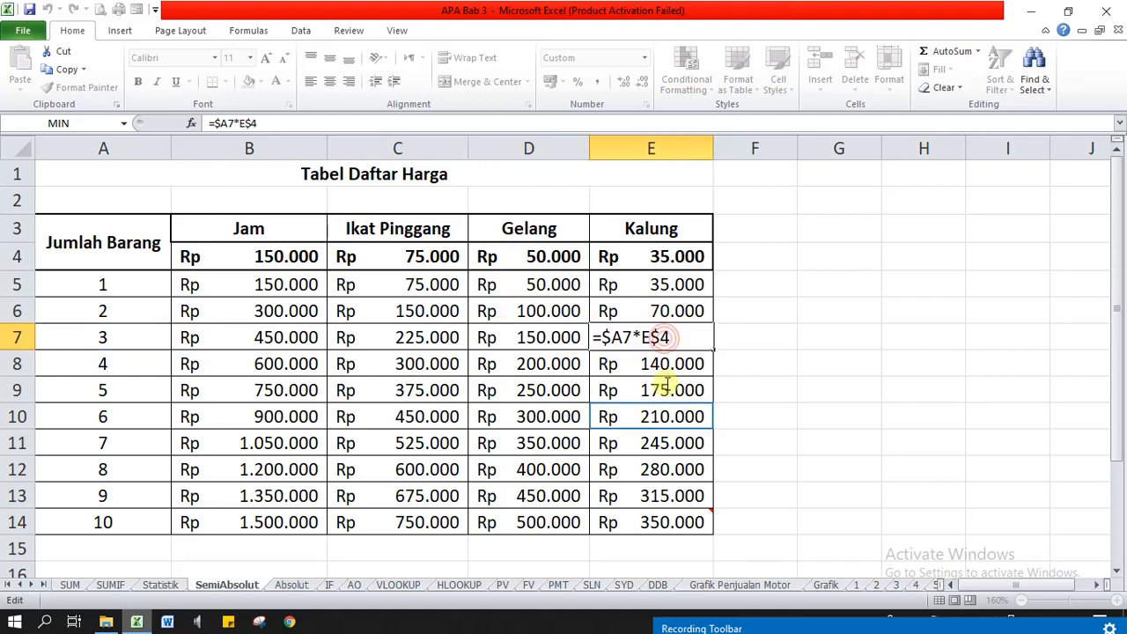
{"action": "double_click", "coordinate": [662, 416]}
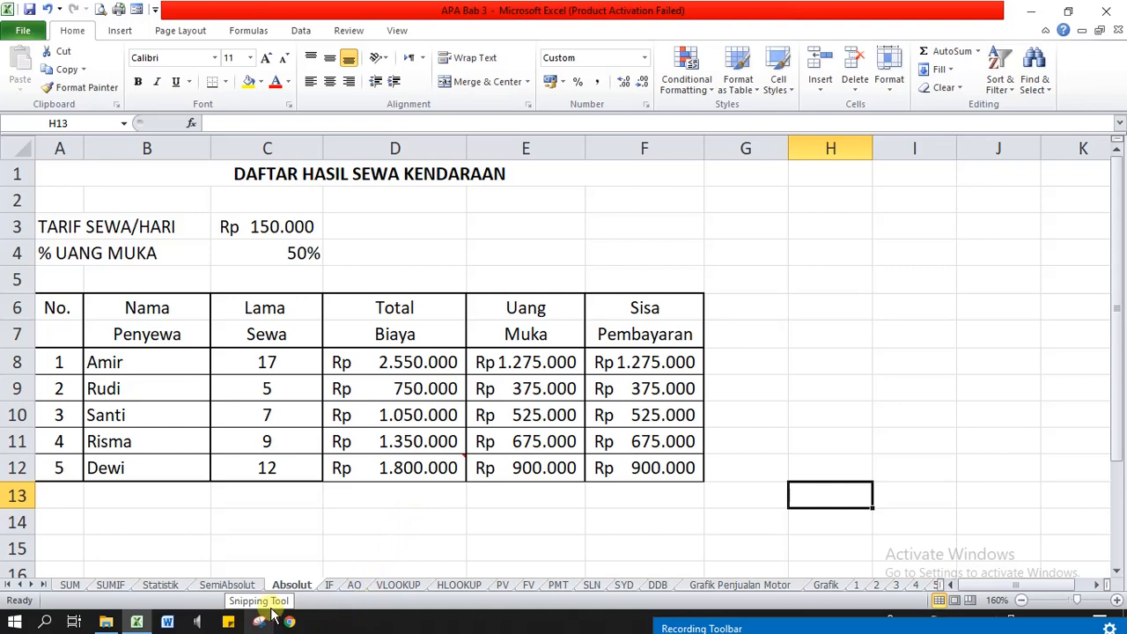
Step: On the Absolut sheet, clear the Total Biaya, Uang Muka and Sisa Pembayaran values in D8:F12
{"action": "left_click", "coordinate": [288, 588]}
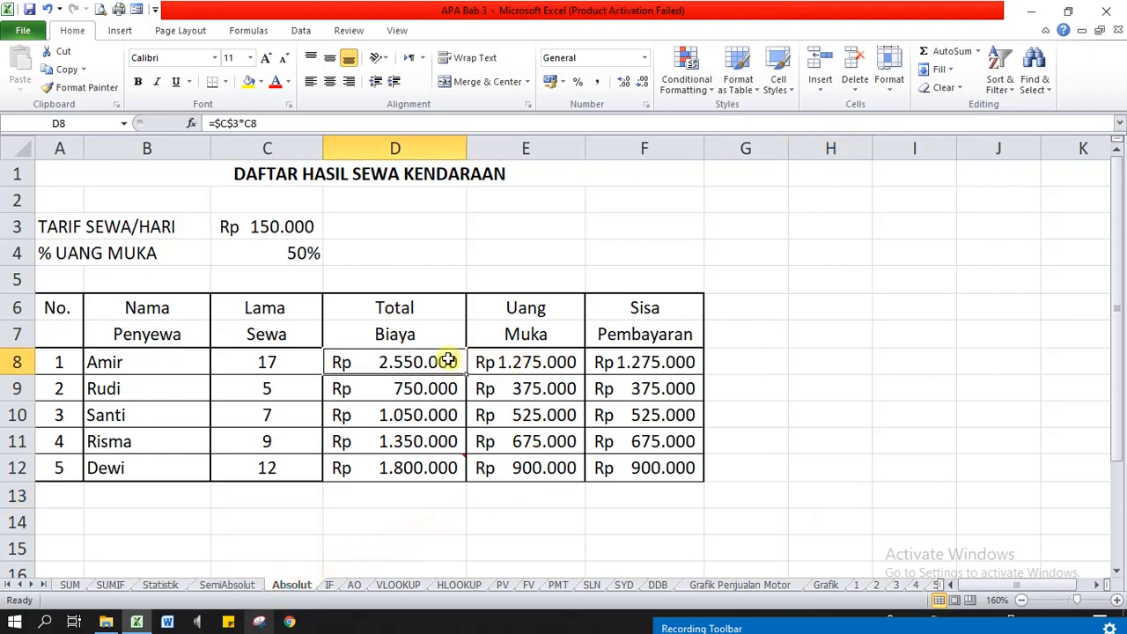
{"action": "left_click_drag", "start_coordinate": [447, 359], "coordinate": [624, 478]}
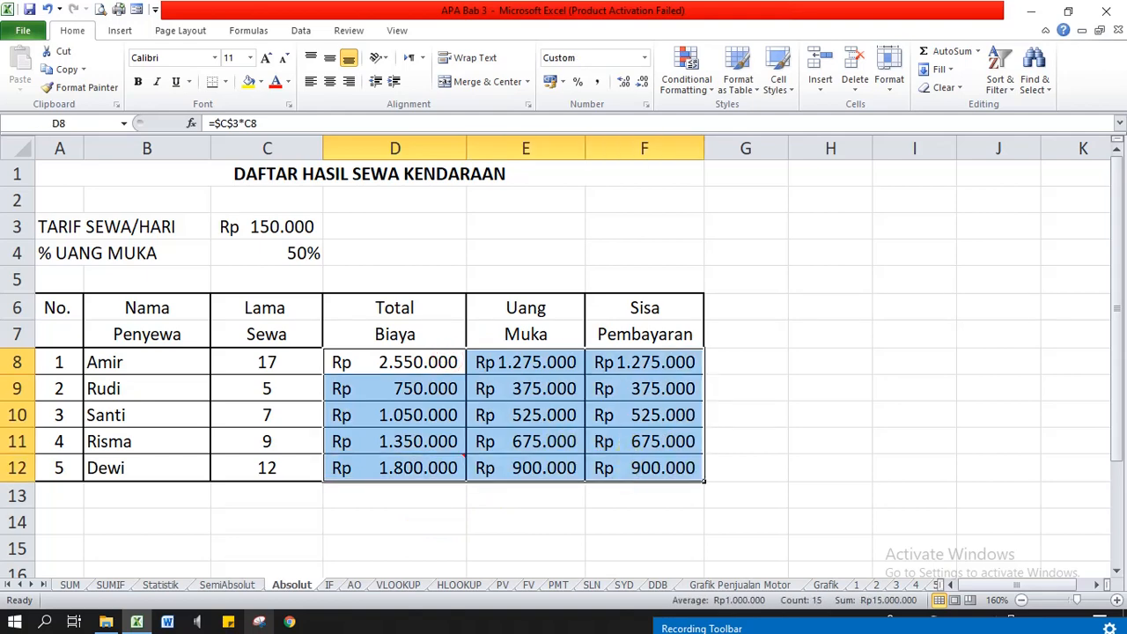
{"action": "key", "text": "Delete"}
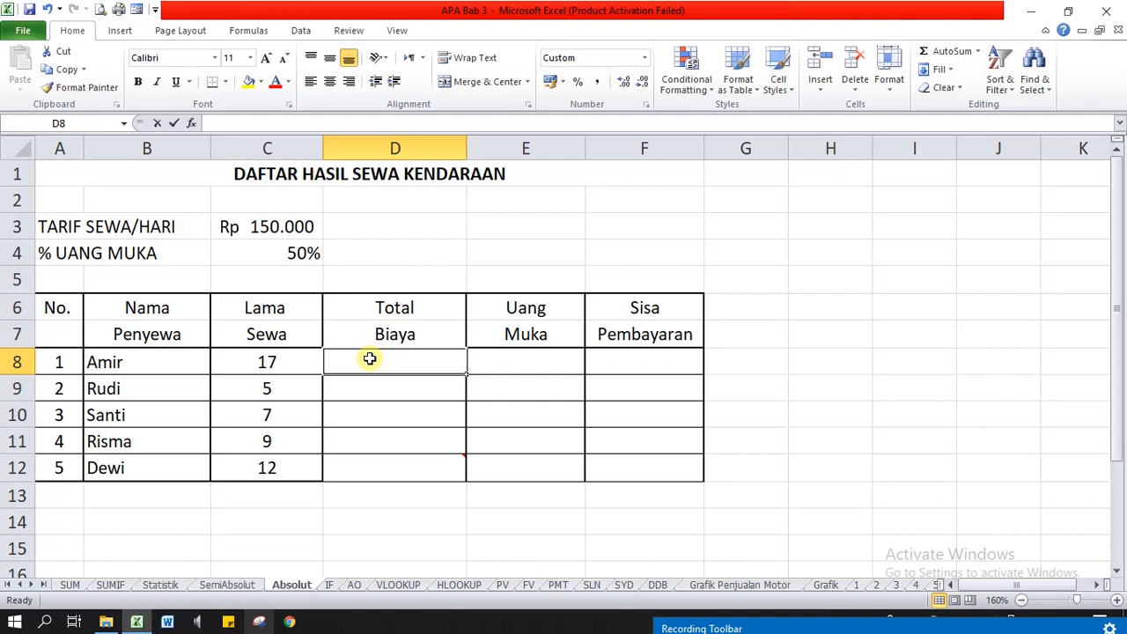
Step: Enter the formula =$C$3*C8 in D8 to calculate the first renter's Total Biaya with an absolute rate reference
{"action": "type", "text": "=C3"}
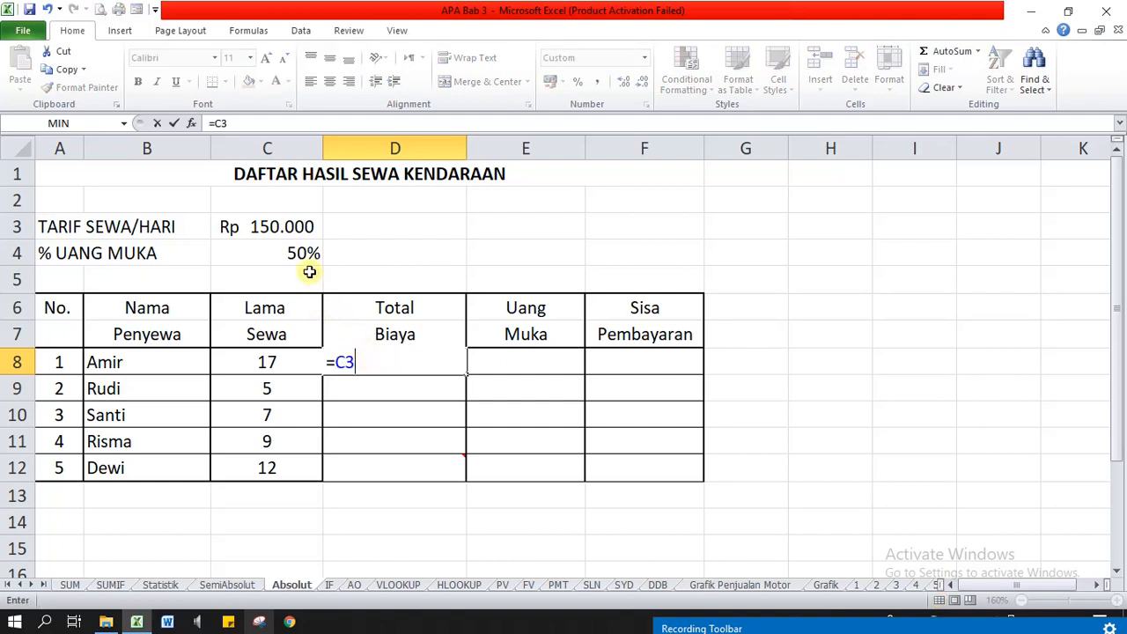
{"action": "key", "text": "F4"}
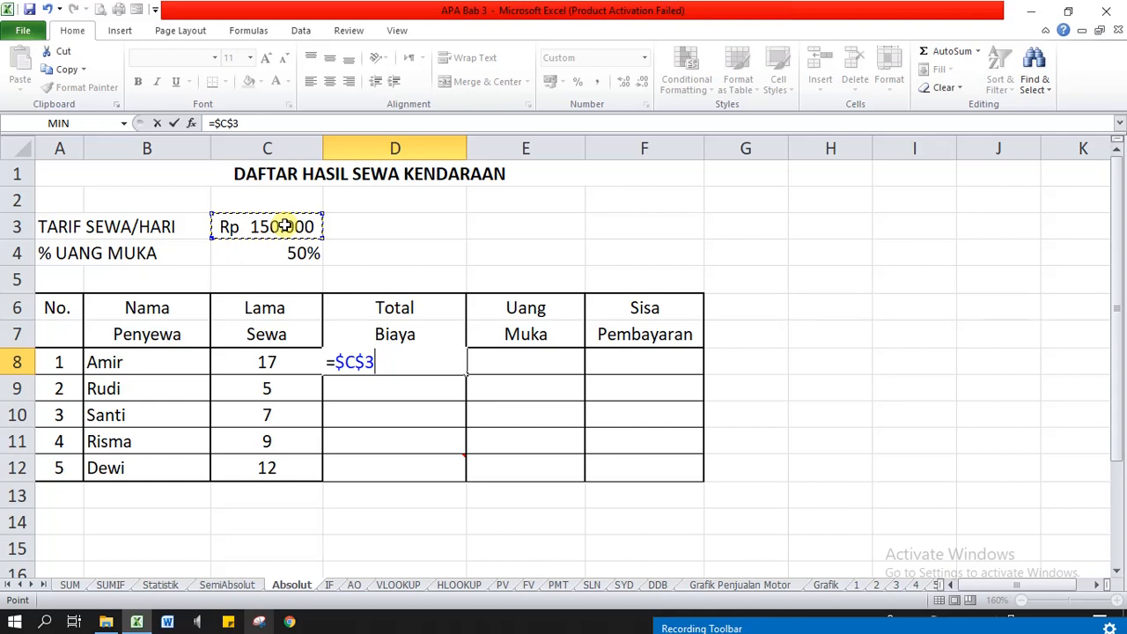
{"action": "type", "text": "*"}
{"action": "key", "text": "Left"}
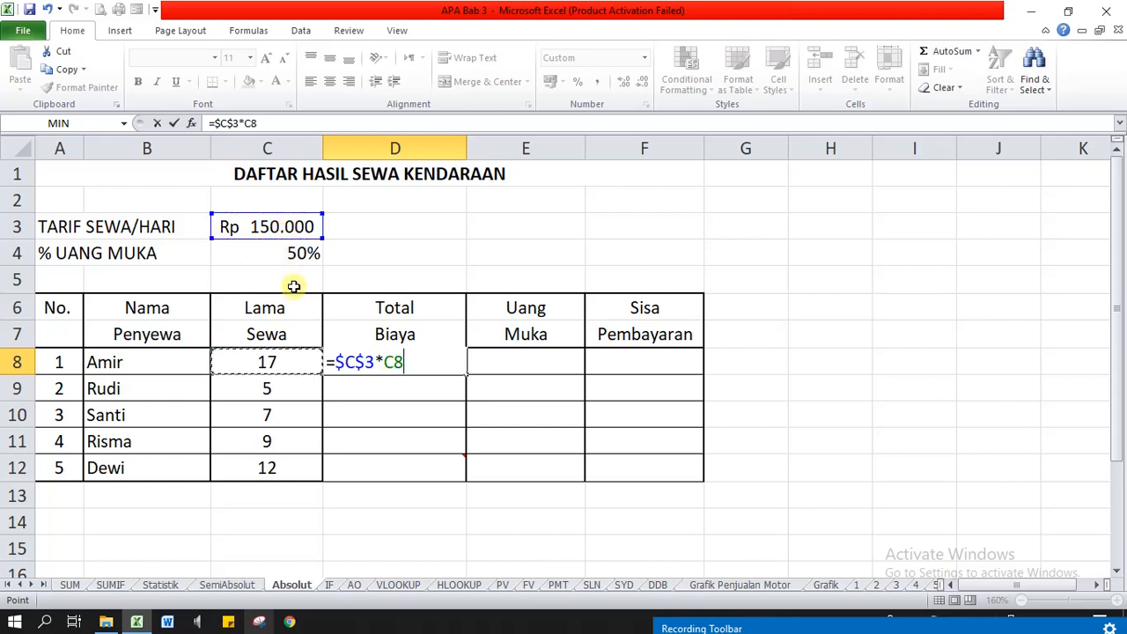
{"action": "key", "text": "Return"}
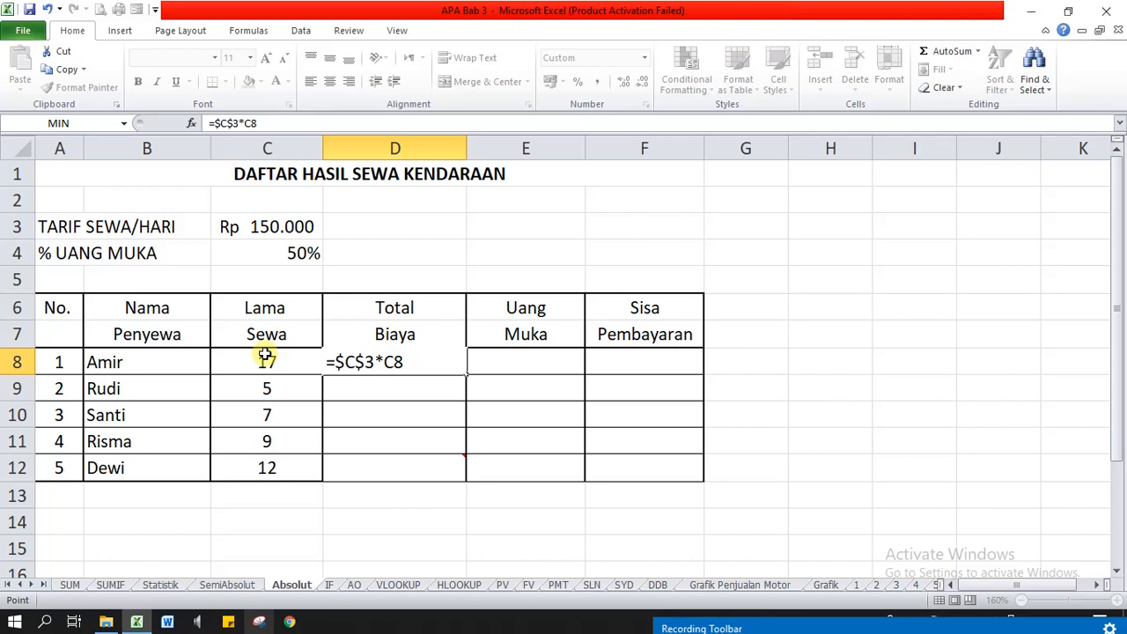
Step: Confirm the Total Biaya formula in D8 and fill it down through D12 for the remaining renters
{"action": "left_click", "coordinate": [407, 362]}
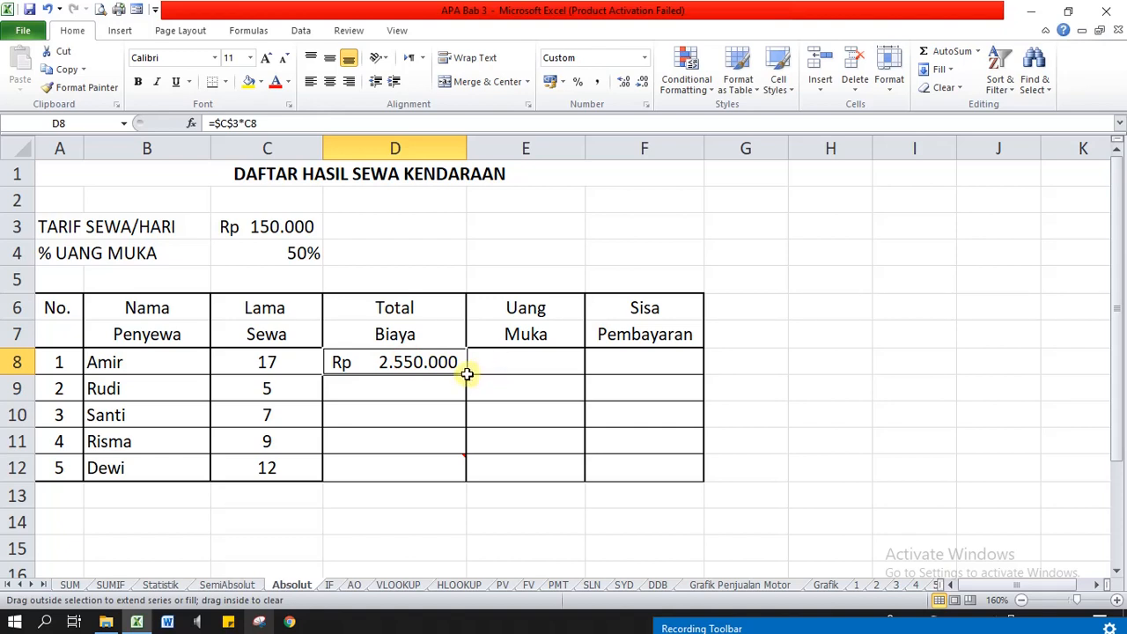
{"action": "left_click_drag", "start_coordinate": [468, 375], "coordinate": [458, 470]}
{"action": "key", "text": "Right"}
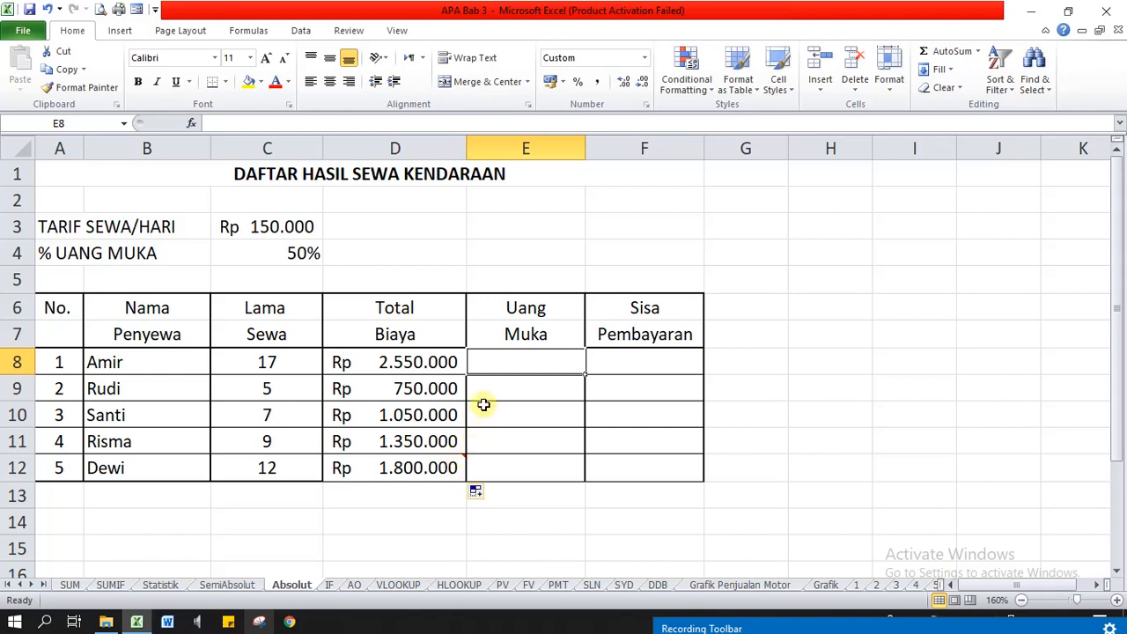
Step: Enter =$C$4*D8 in E8 to calculate the Uang Muka and fill the formula down through E12
{"action": "left_click", "coordinate": [503, 364]}
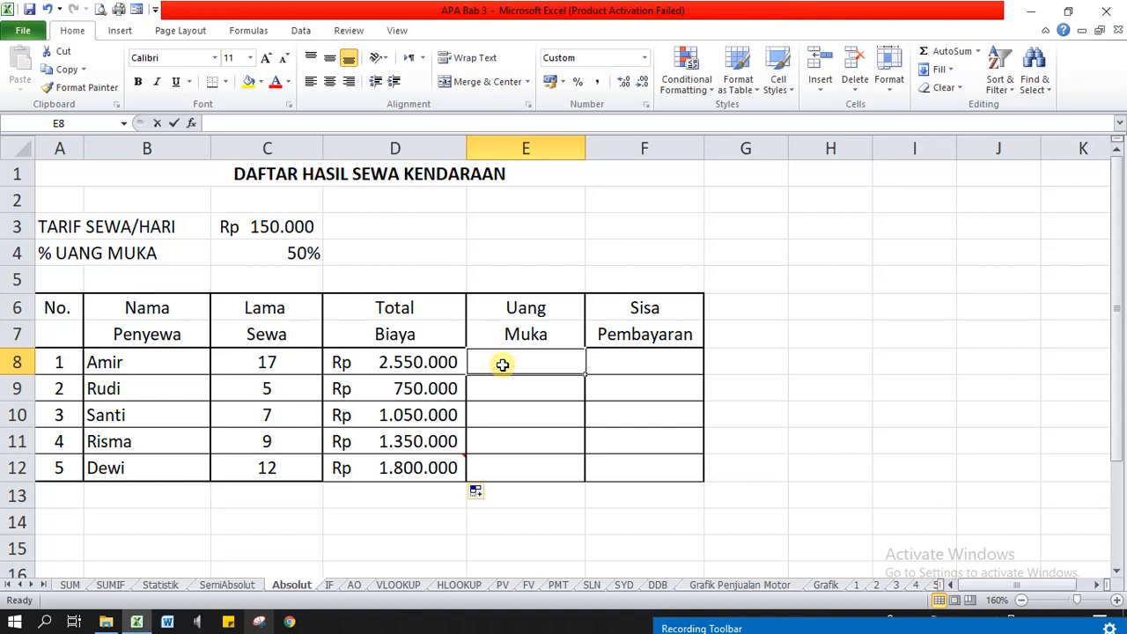
{"action": "type", "text": "="}
{"action": "key", "text": "Left"}
{"action": "key", "text": "Left"}
{"action": "key", "text": "Up"}
{"action": "key", "text": "Up"}
{"action": "key", "text": "Up"}
{"action": "key", "text": "Up"}
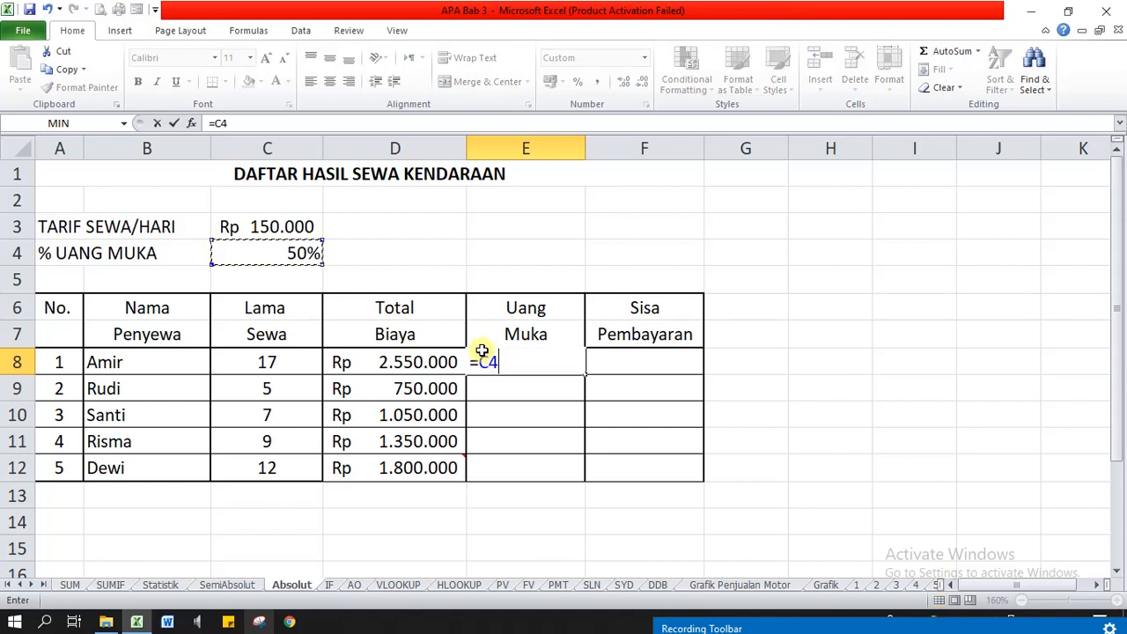
{"action": "key", "text": "F4"}
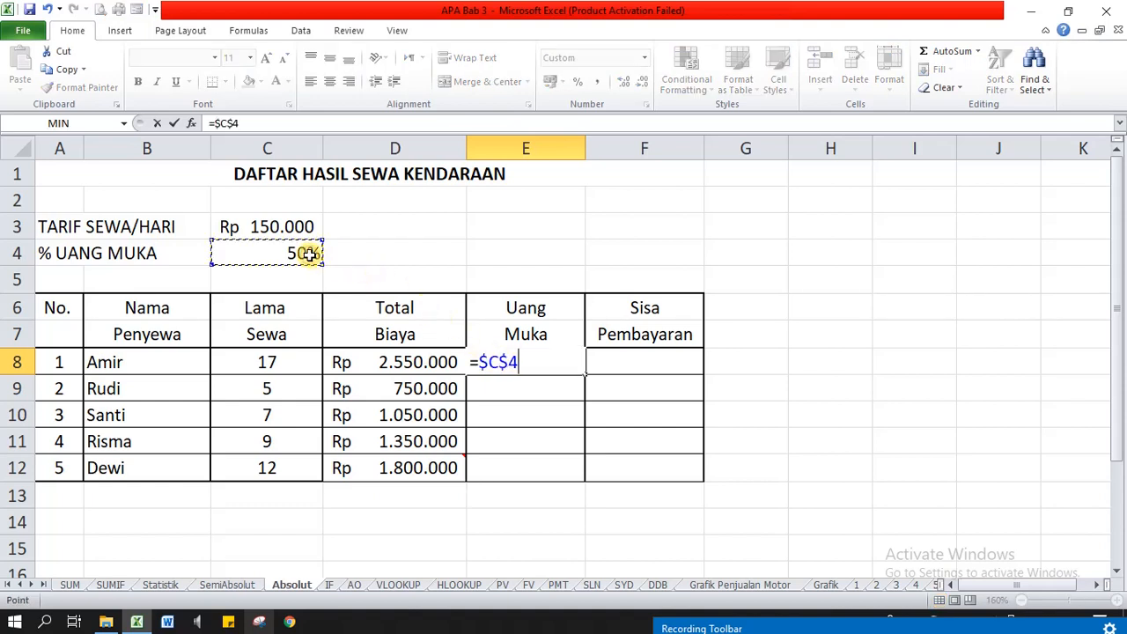
{"action": "type", "text": "*D8"}
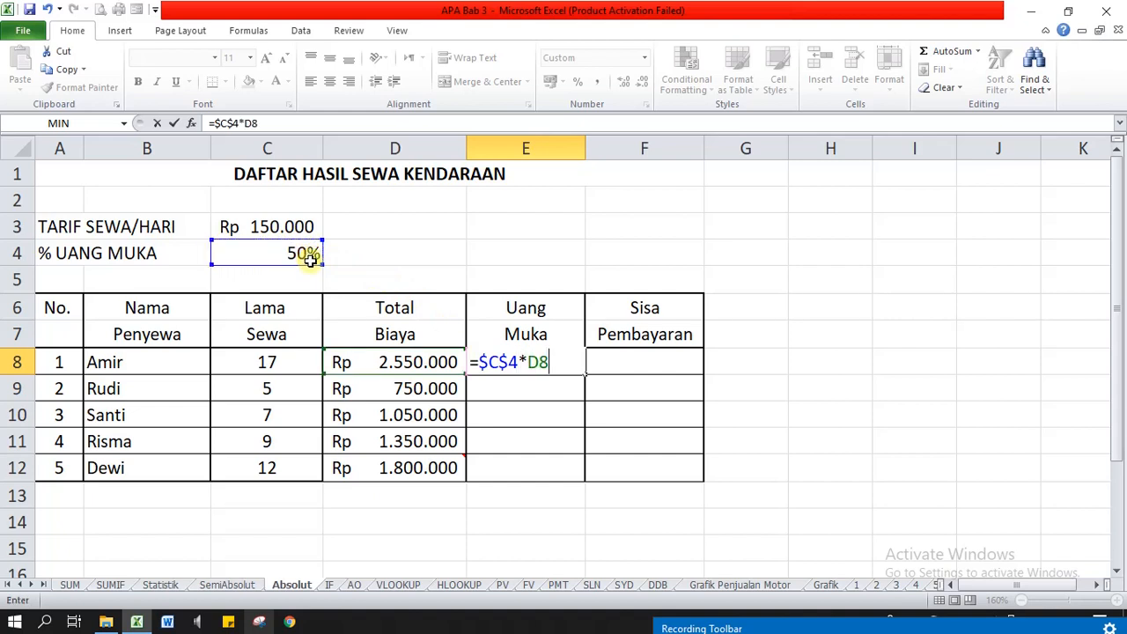
{"action": "left_click", "coordinate": [384, 364]}
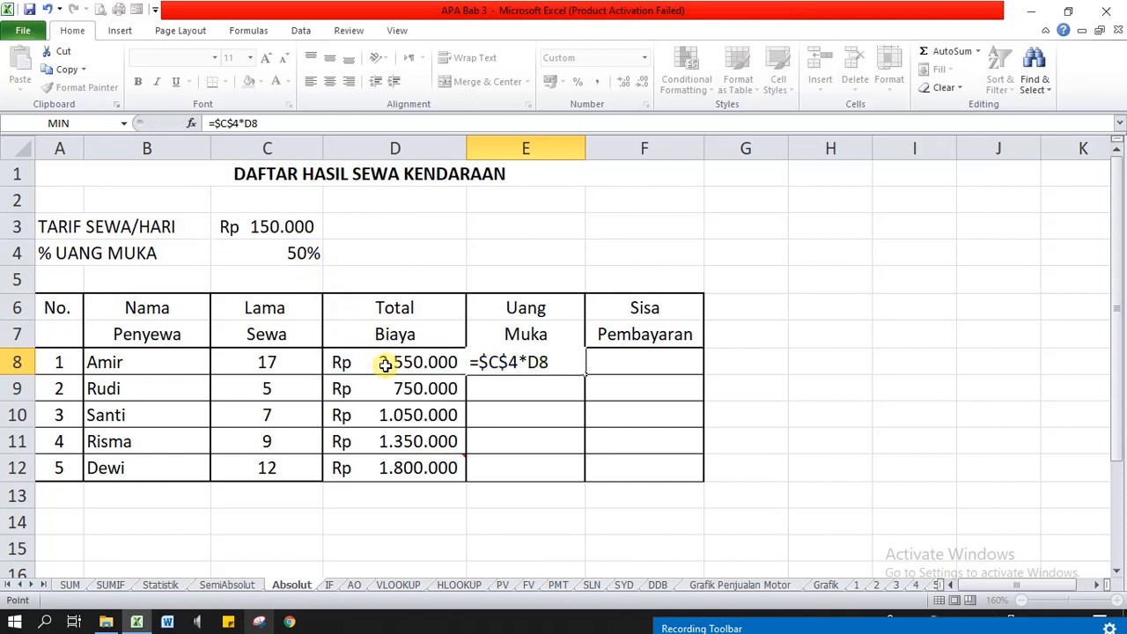
{"action": "key", "text": "ctrl+Return"}
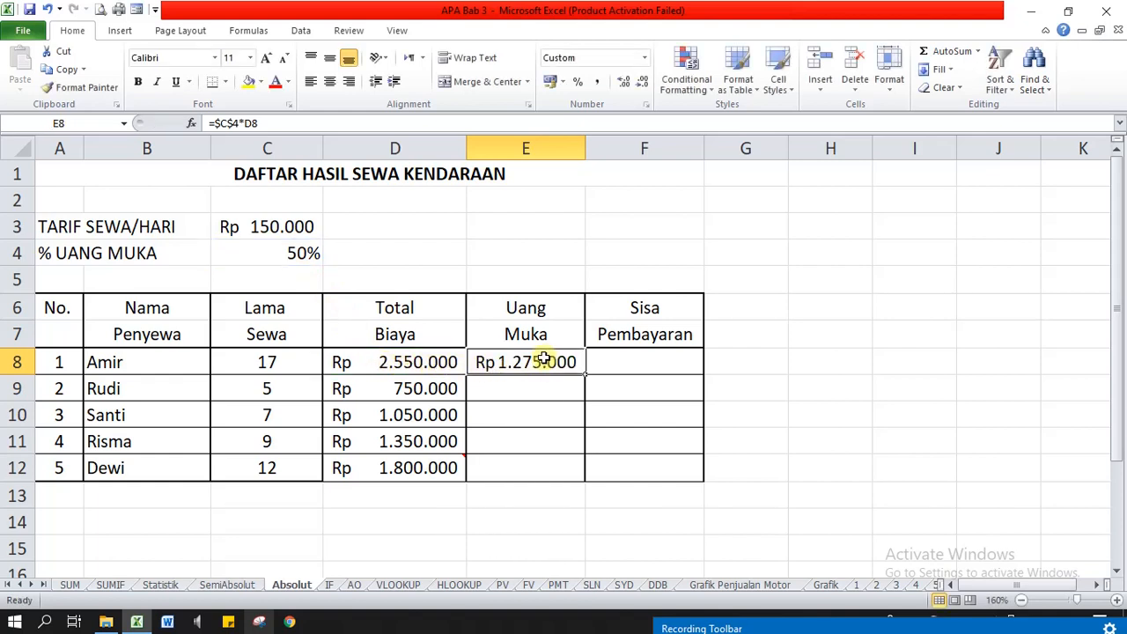
{"action": "left_click_drag", "start_coordinate": [544, 359], "coordinate": [585, 471]}
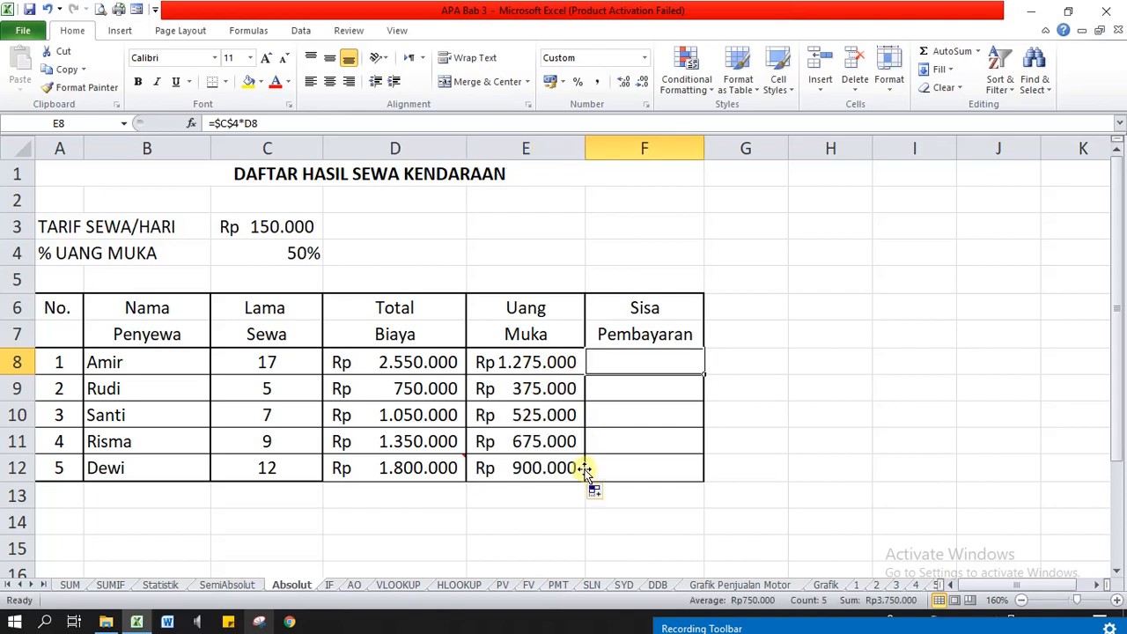
Step: Enter =D8-E8 in F8 to calculate the Sisa Pembayaran and fill the formula down through F12
{"action": "left_click", "coordinate": [606, 361]}
{"action": "type", "text": "="}
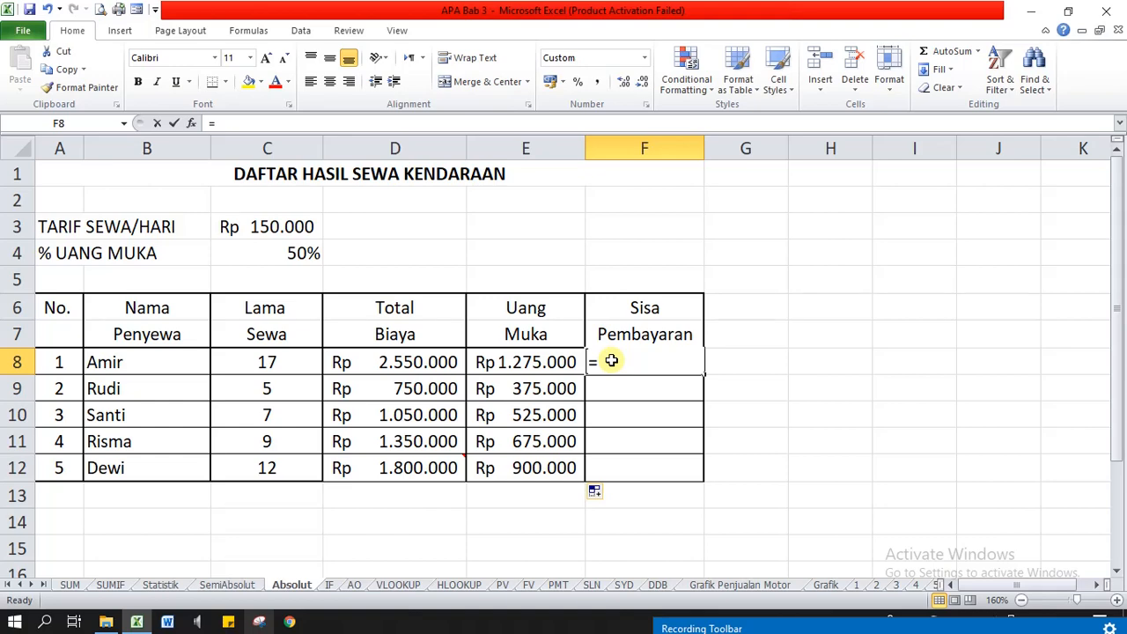
{"action": "type", "text": "D8"}
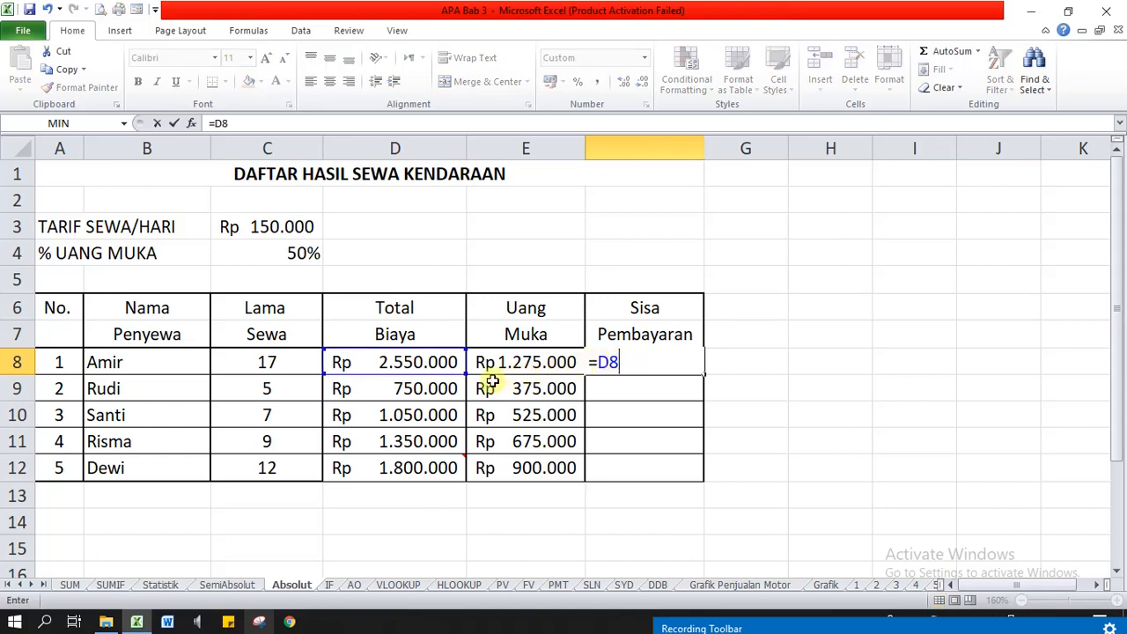
{"action": "type", "text": "-"}
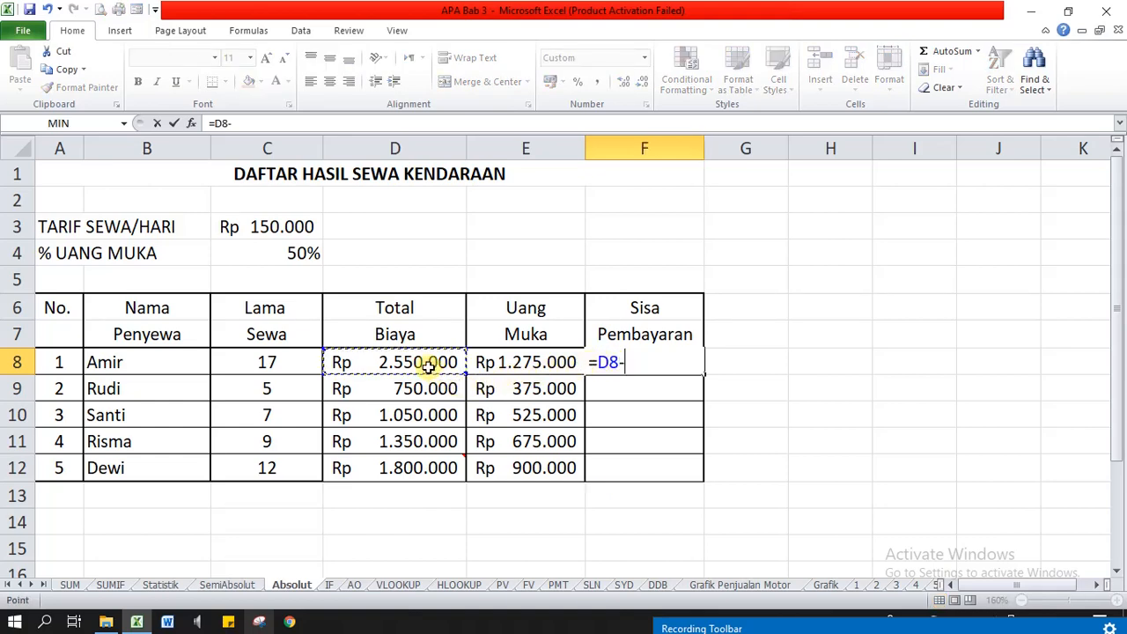
{"action": "left_click", "coordinate": [507, 363]}
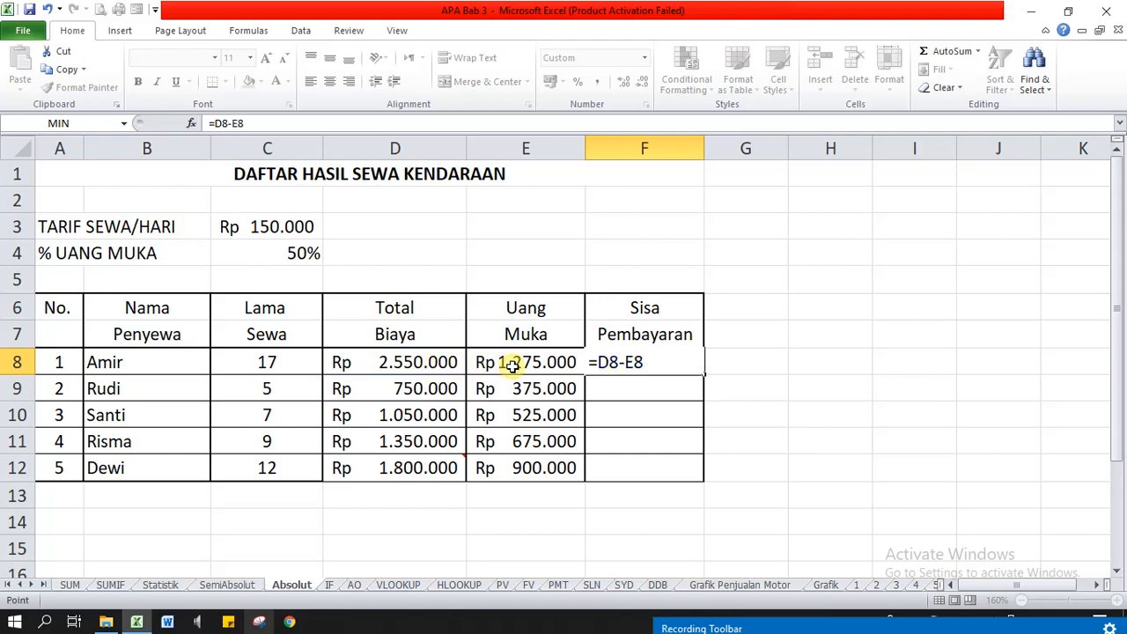
{"action": "key", "text": "ctrl+Return"}
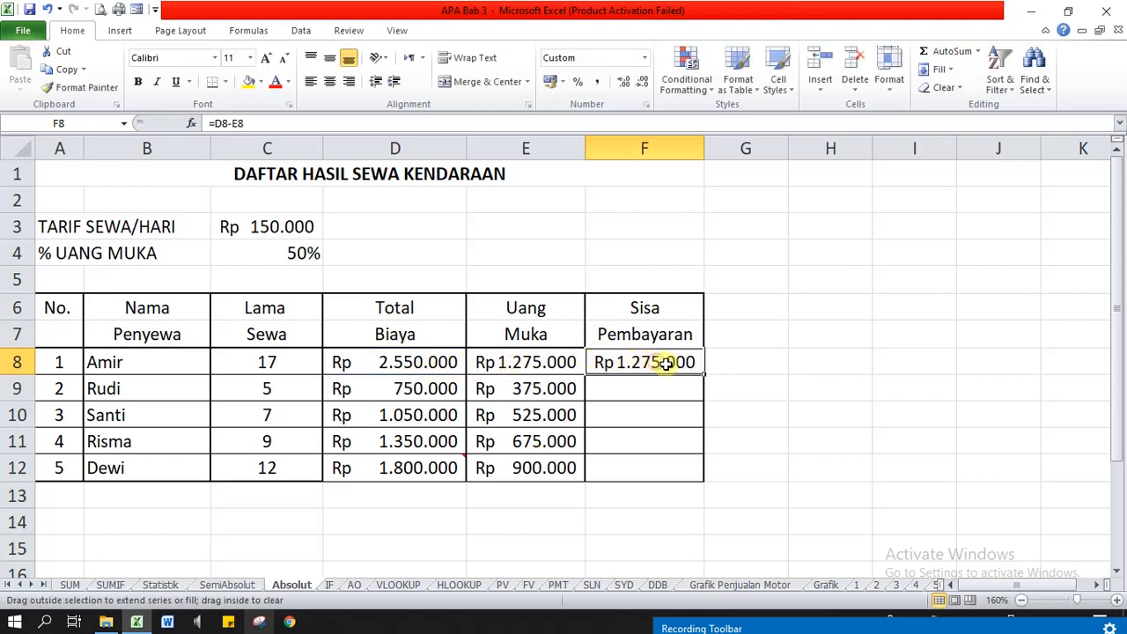
{"action": "double_click", "coordinate": [704, 375]}
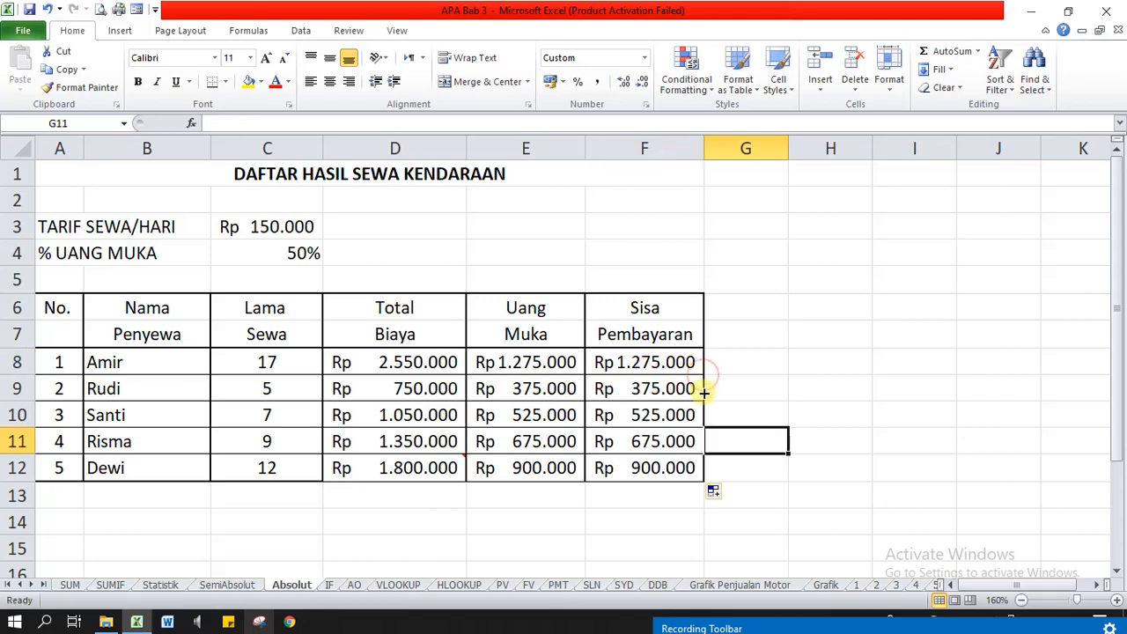
{"action": "left_click", "coordinate": [754, 449]}
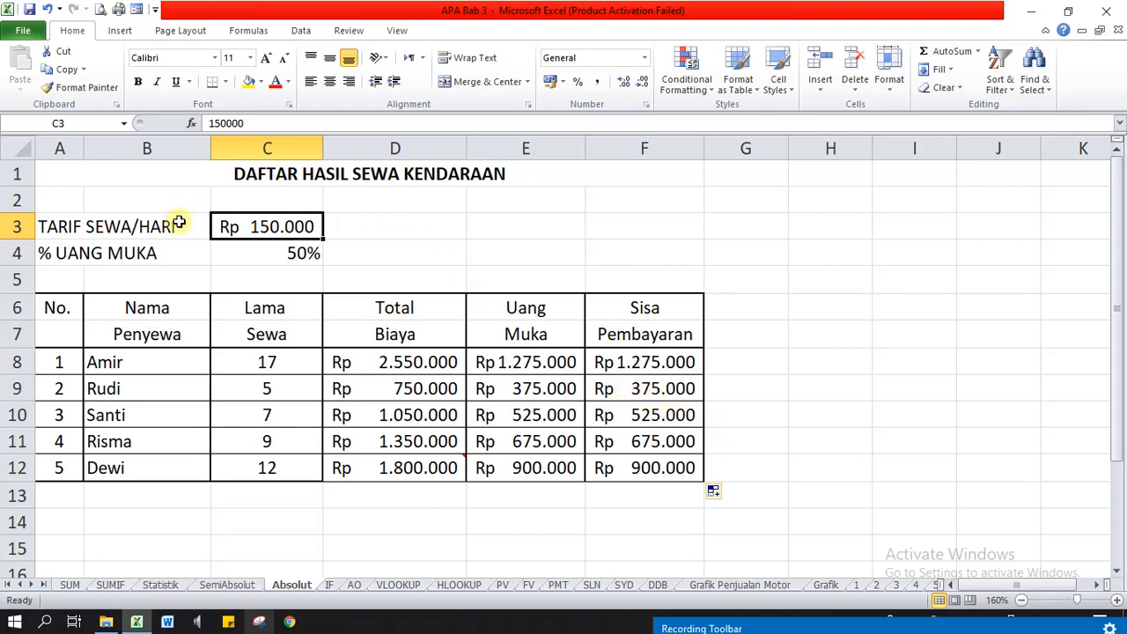
Step: Examine the fixed inputs in C3 and C4, the absolute references in D8 and E8, and the comment on D12
{"action": "left_click", "coordinate": [252, 227]}
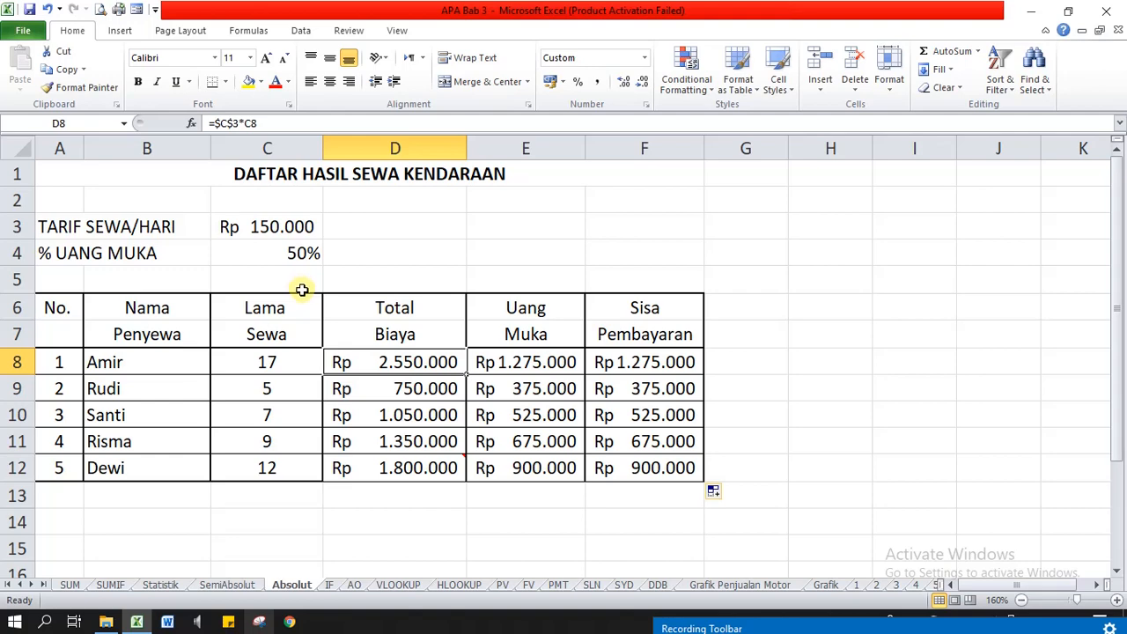
{"action": "left_click", "coordinate": [404, 370]}
{"action": "mouse_move", "coordinate": [457, 471]}
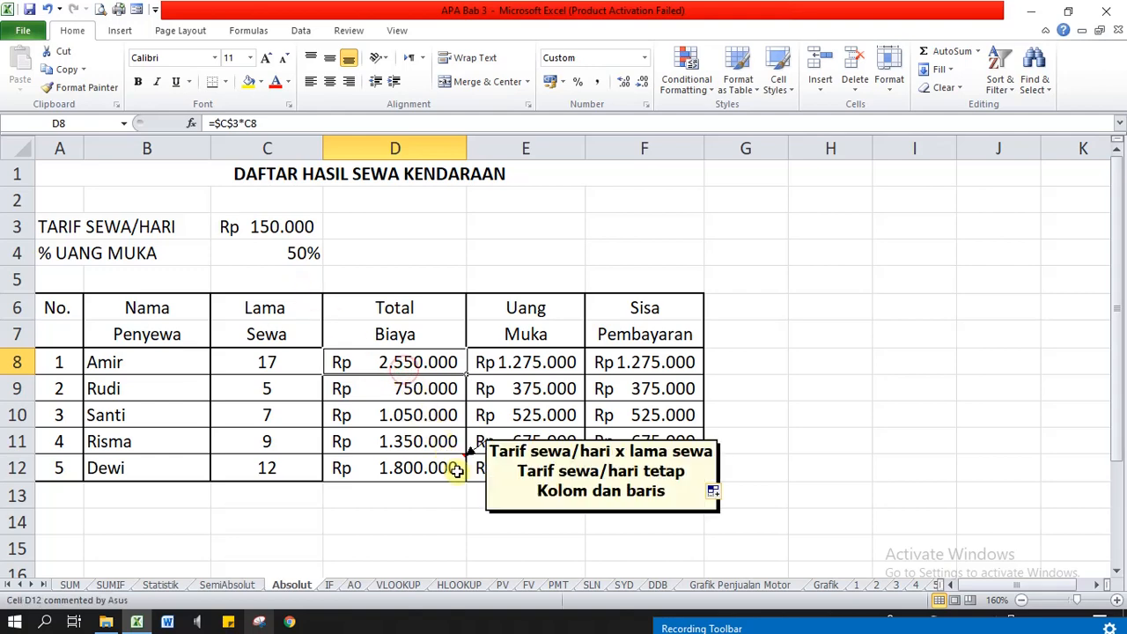
{"action": "key", "text": "Right"}
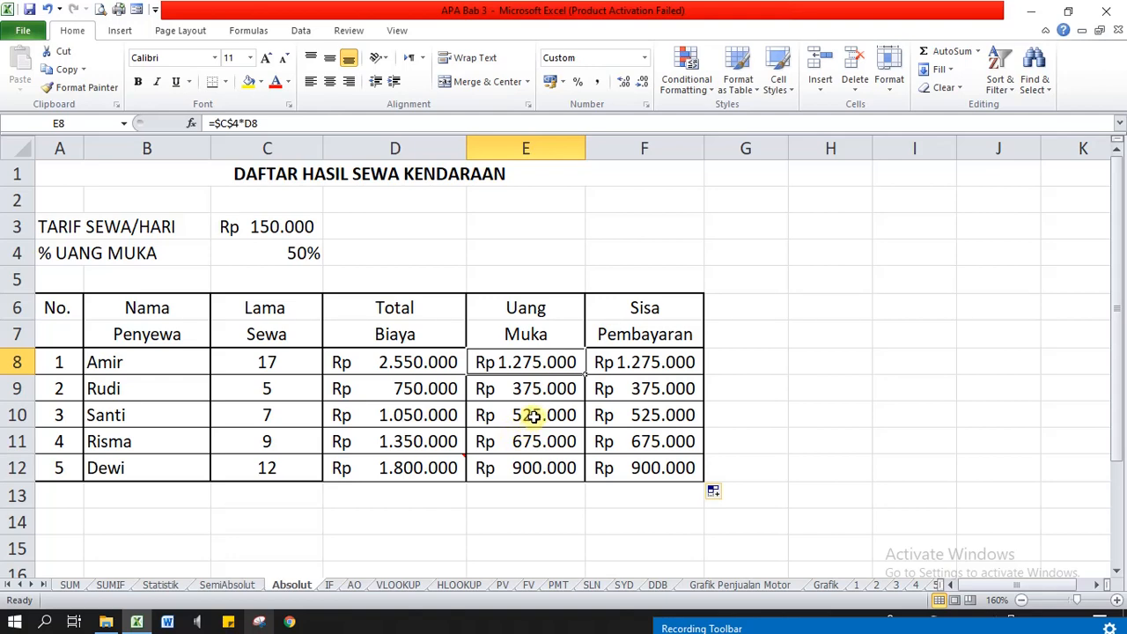
{"action": "double_click", "coordinate": [532, 355]}
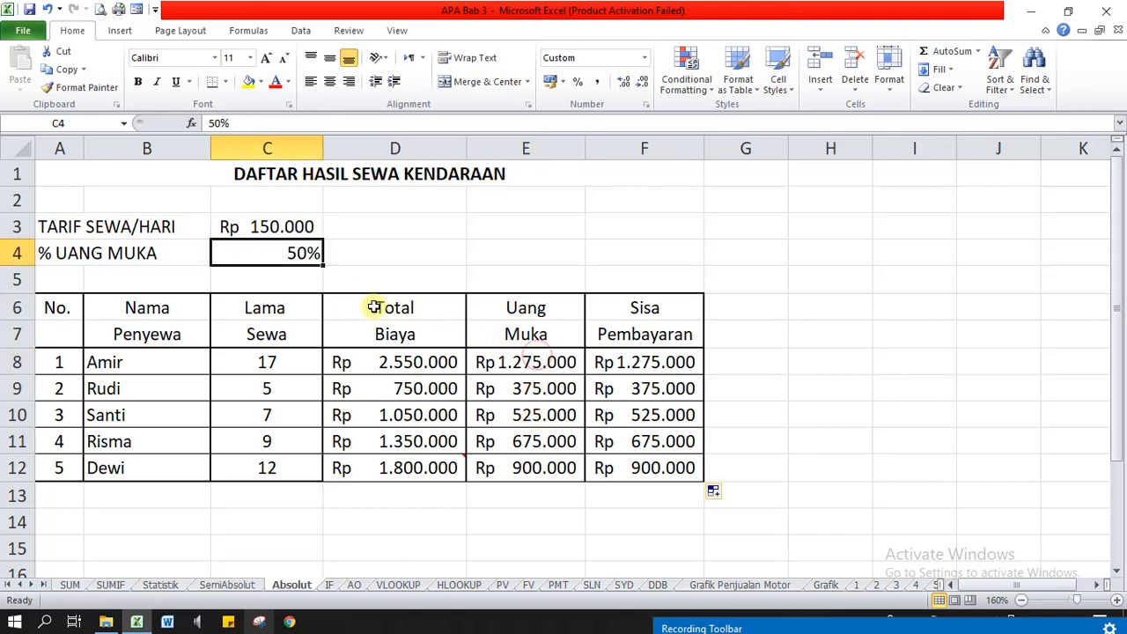
{"action": "left_click", "coordinate": [286, 255]}
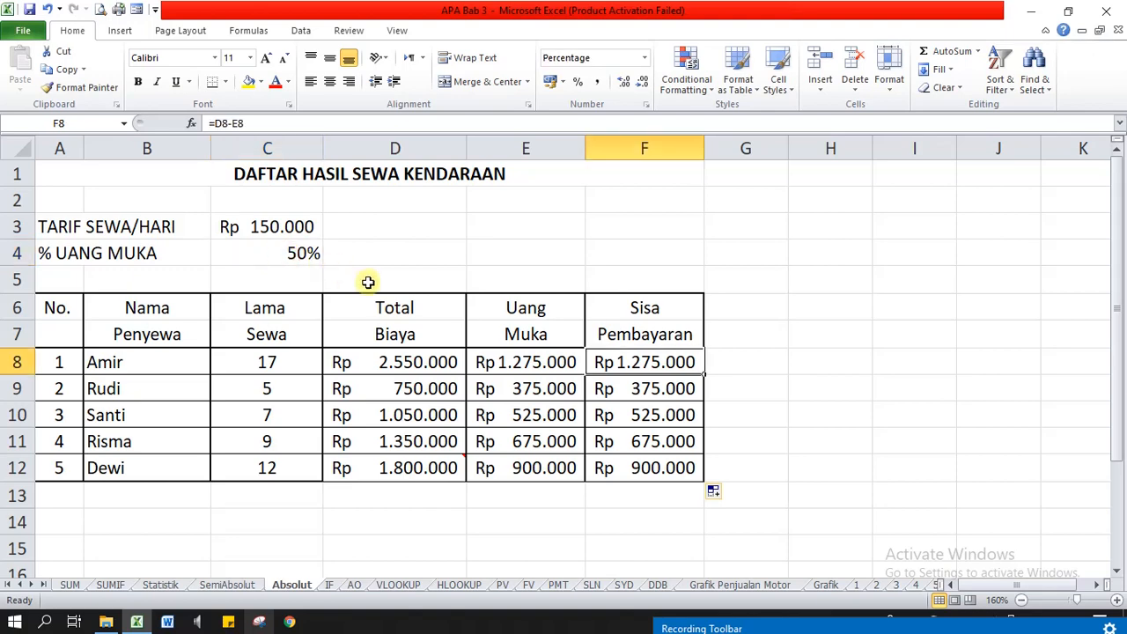